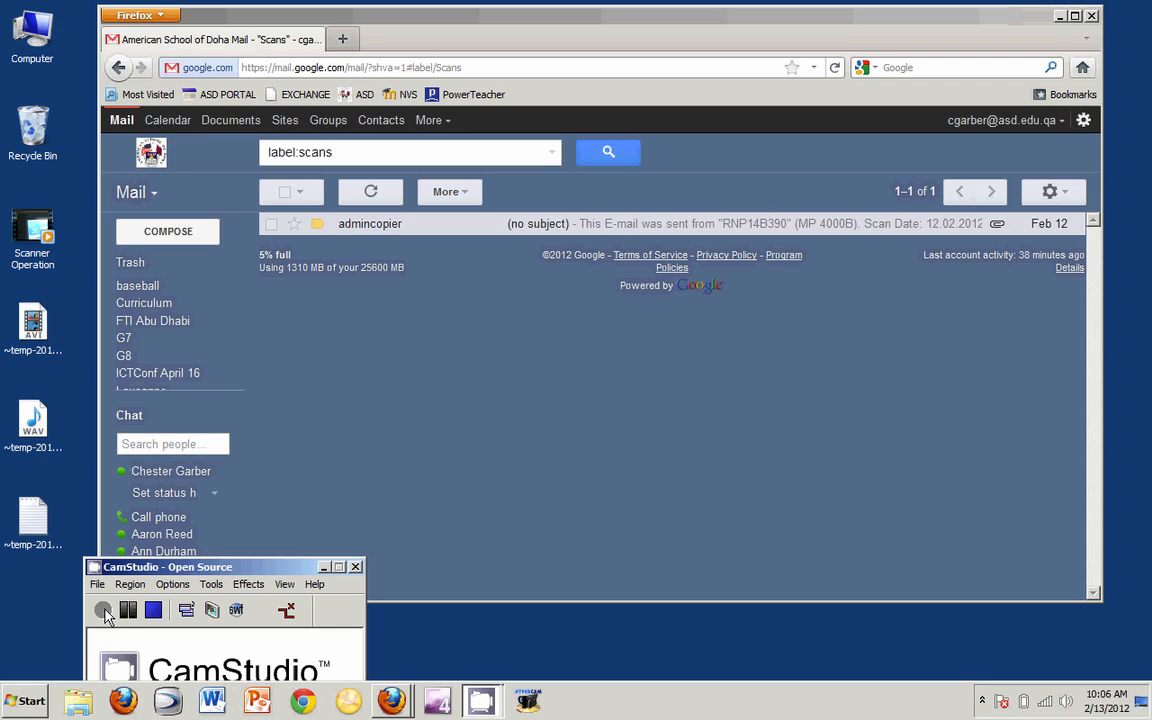
left_click(385, 228)
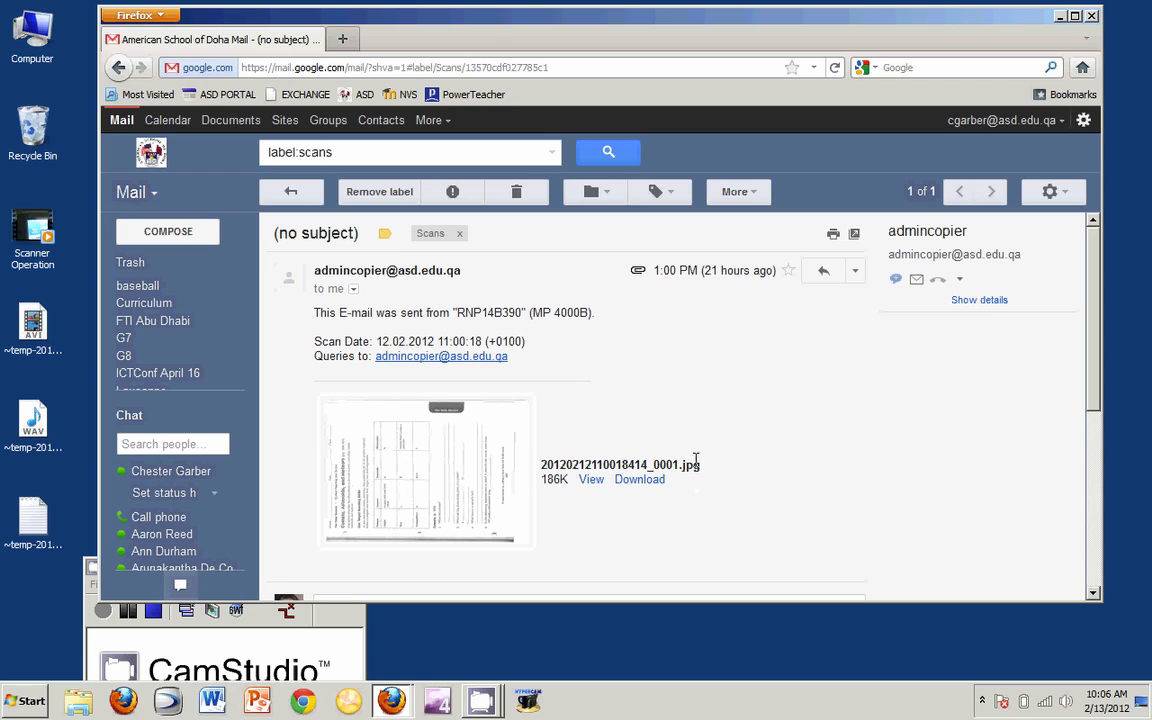
- Download the scanned worksheet JPG and open it in Windows Live Photo Gallery
left_click(632, 483)
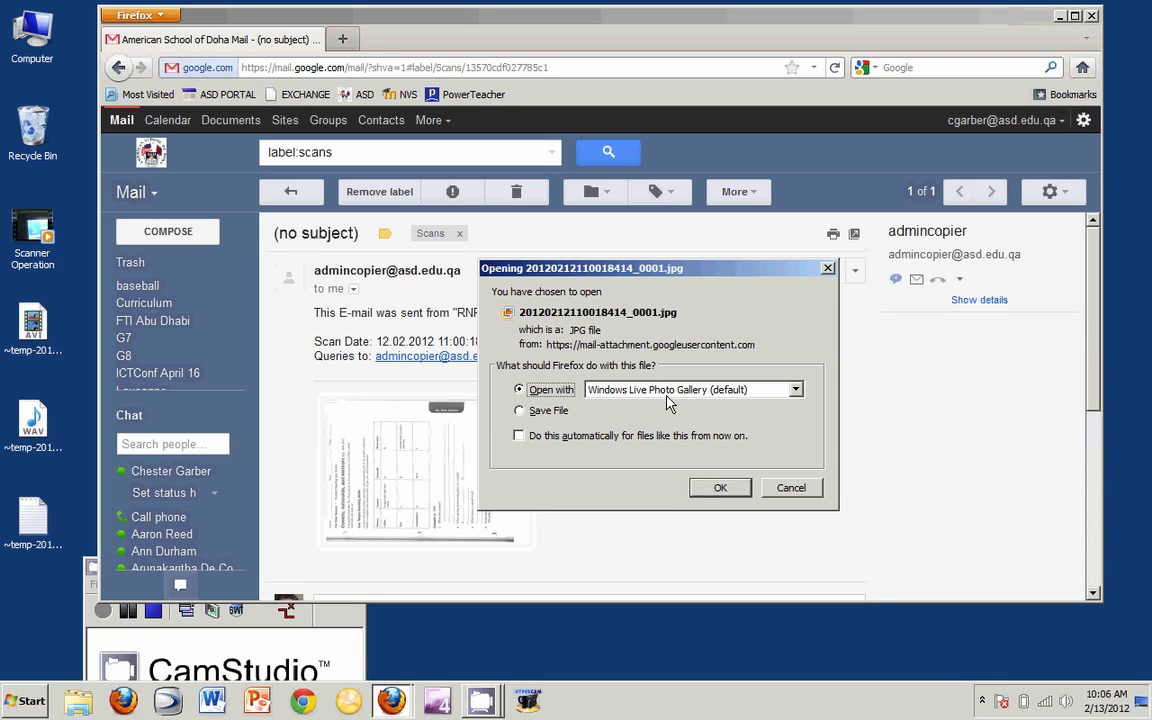
left_click(720, 488)
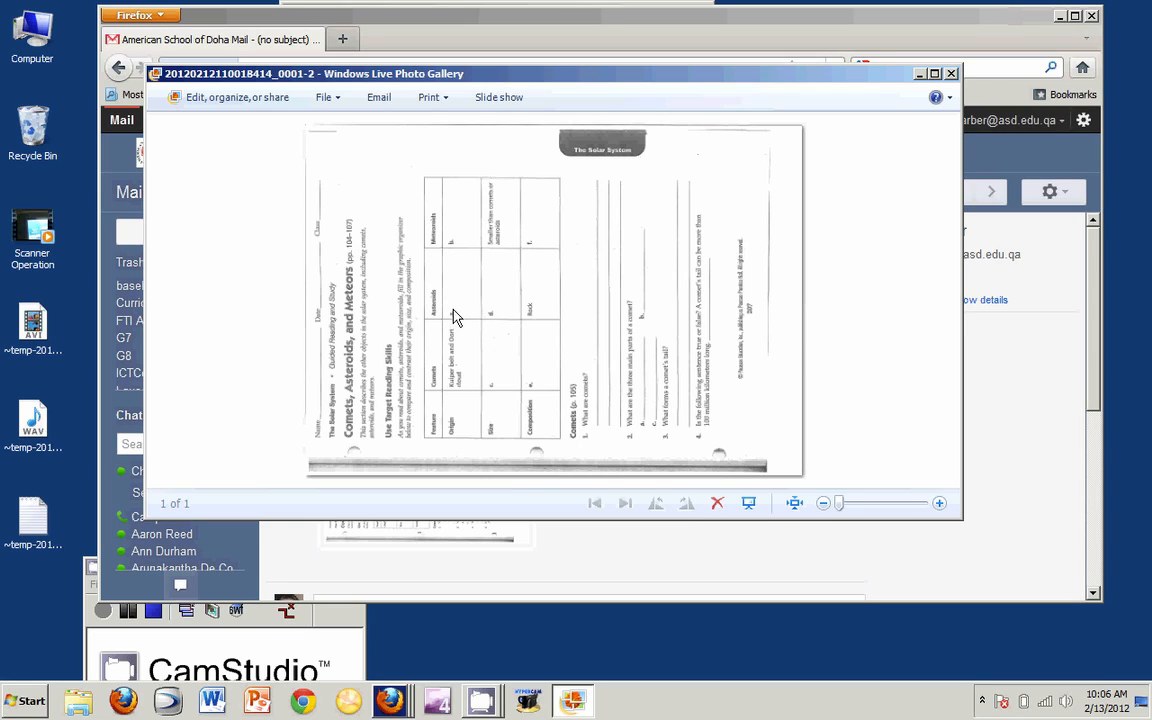
- Clear the Read-only attribute in the image file's General properties
left_click(335, 100)
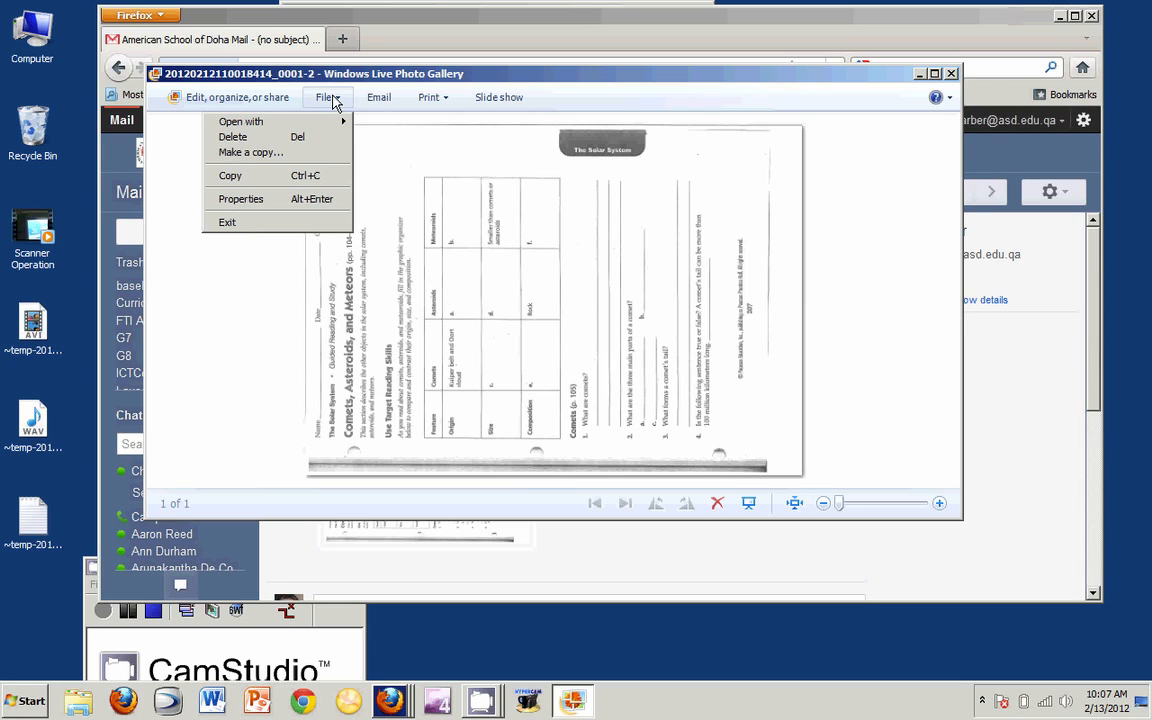
left_click(296, 207)
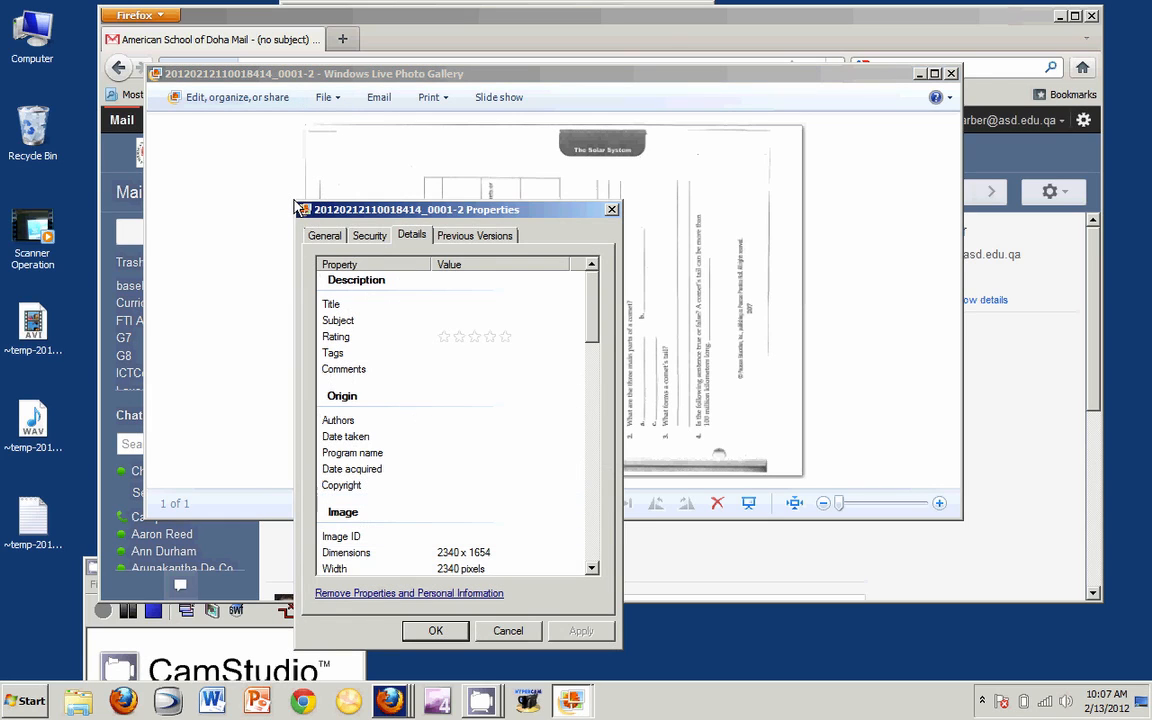
left_click(339, 237)
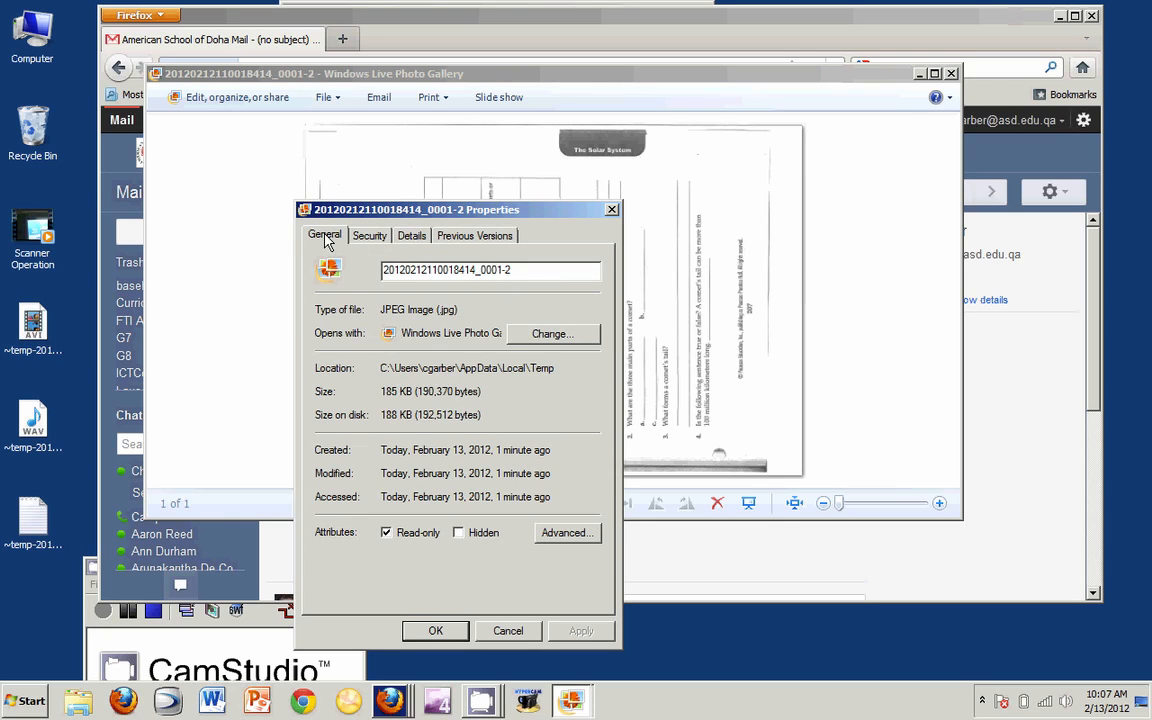
left_click(386, 533)
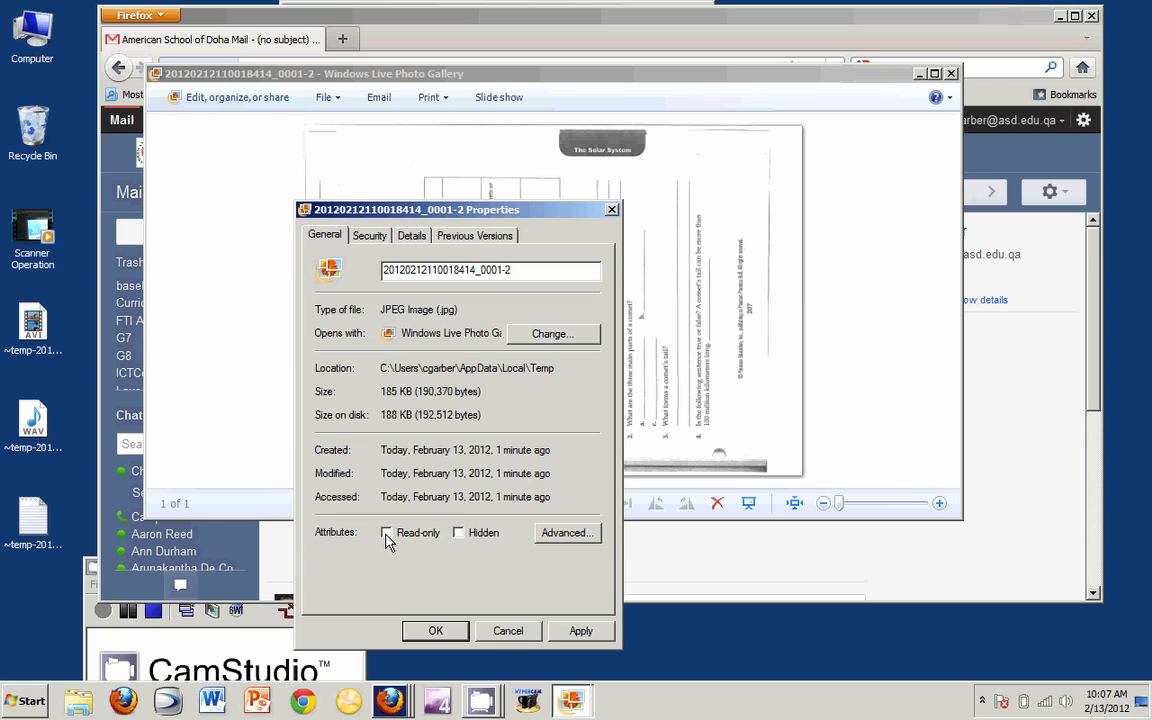
left_click(455, 634)
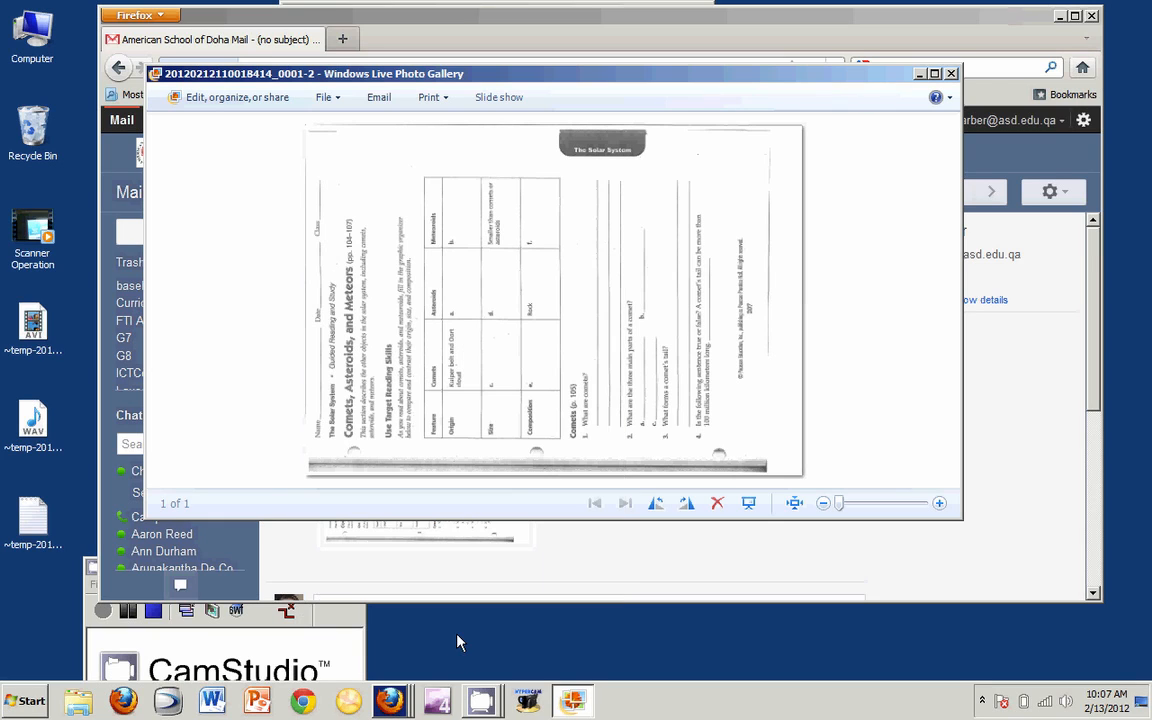
- Rotate the worksheet upright, save a Desktop copy named '2012 Spring Science 1', and close the gallery
left_click(687, 505)
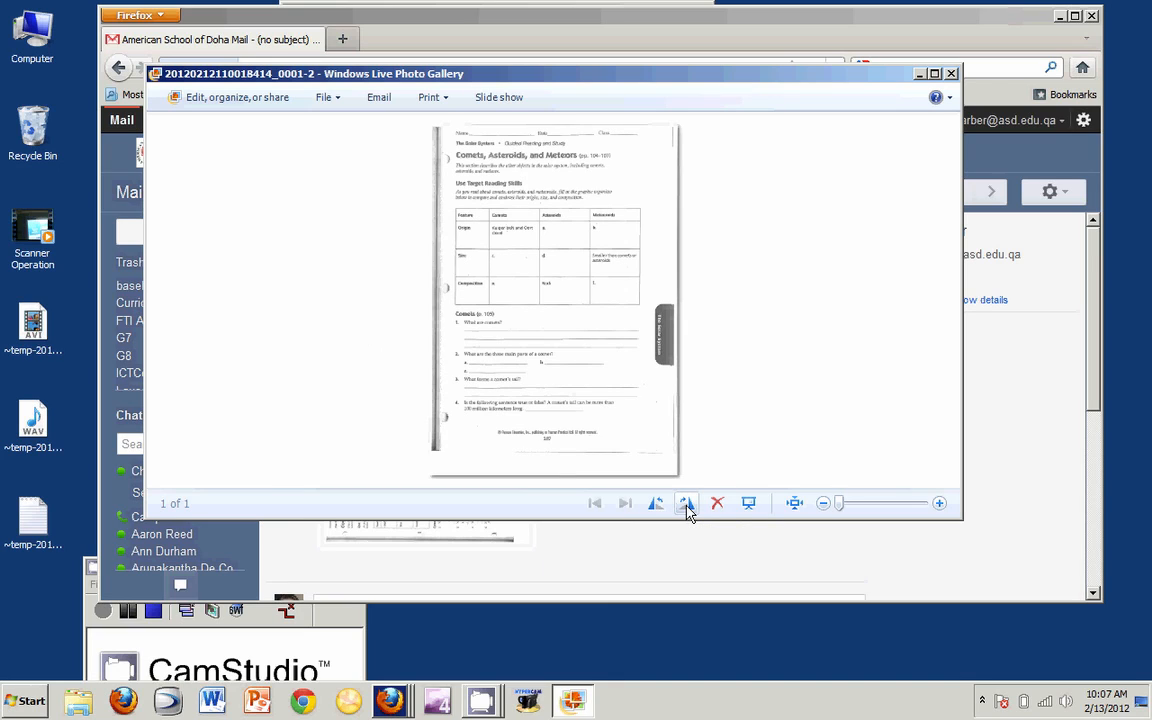
left_click(333, 103)
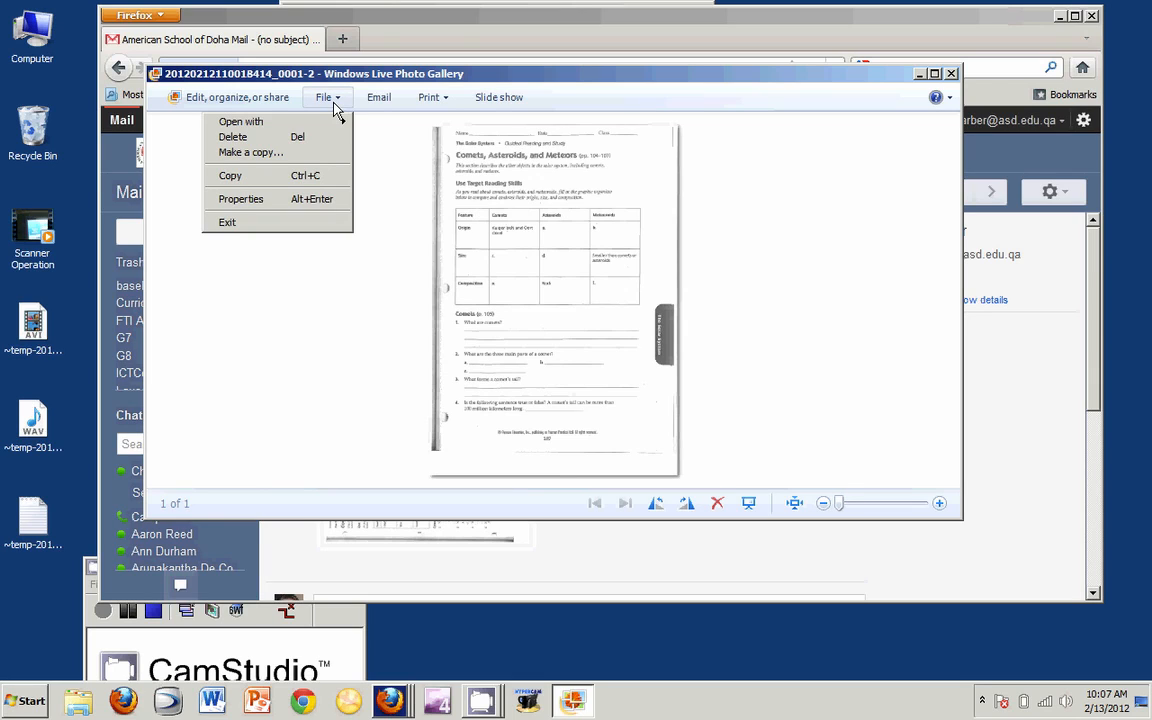
left_click(310, 155)
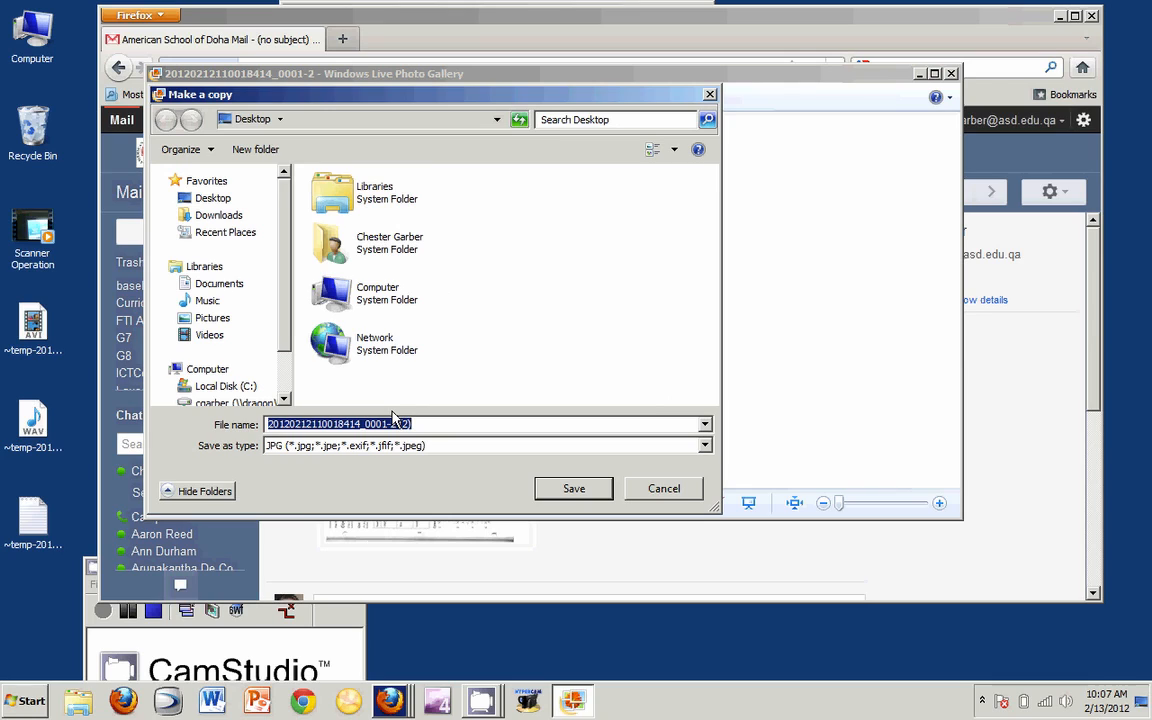
type("2012")
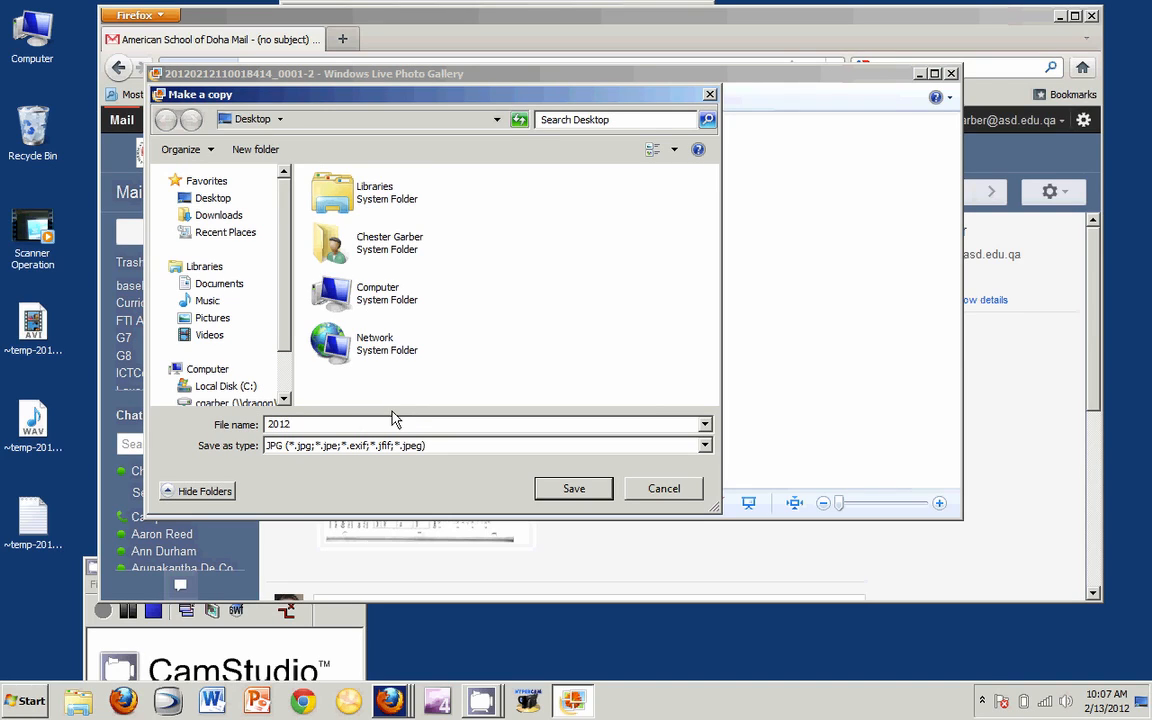
type(" Spring")
type(" Sc")
type("ience")
type(".jpg")
key("BackSpace")
key("BackSpace")
key("BackSpace")
key("BackSpace")
left_click(218, 203)
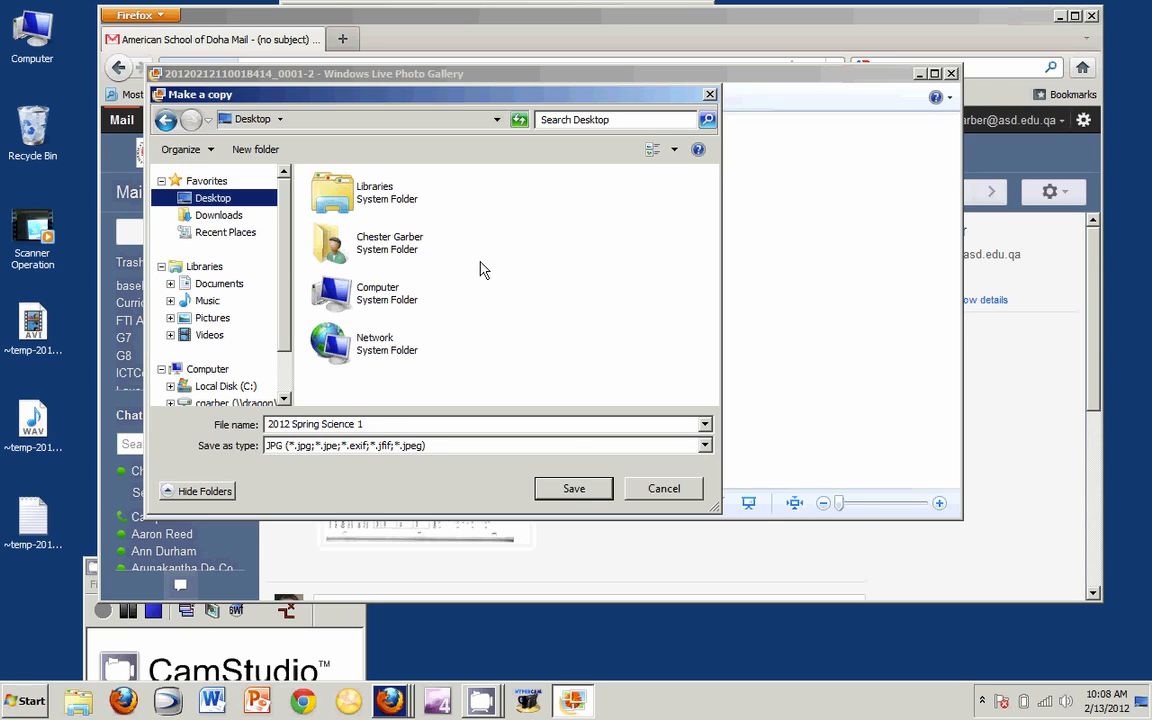
left_click(593, 486)
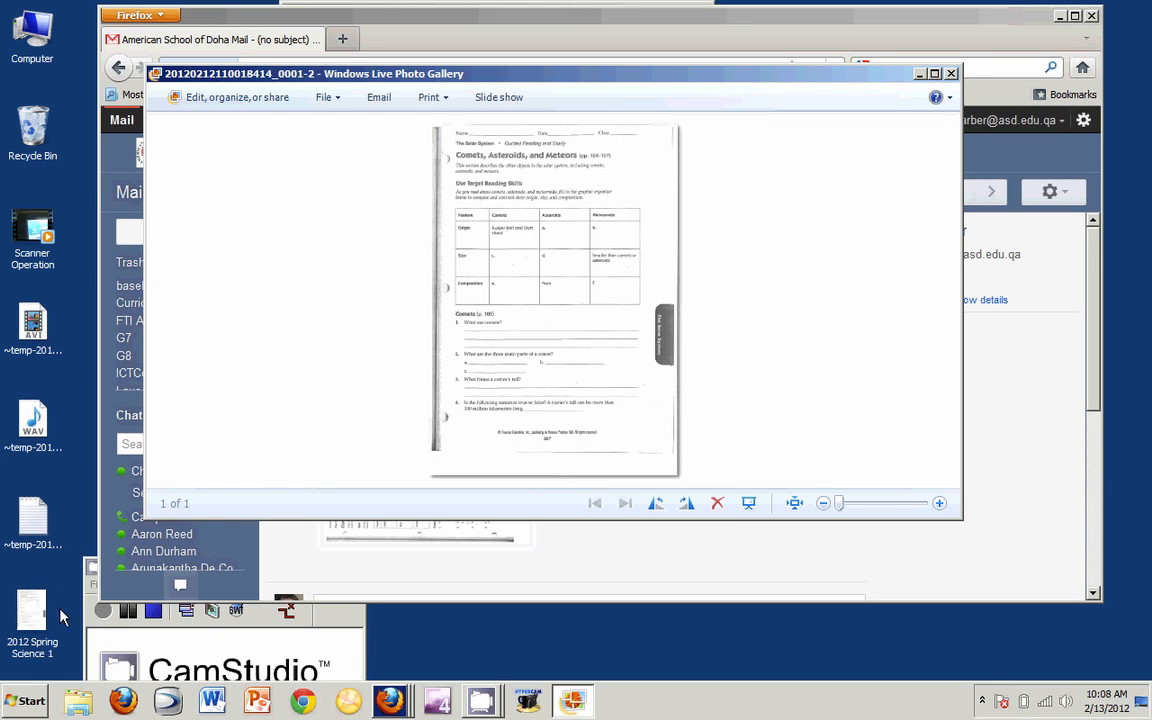
left_click(950, 75)
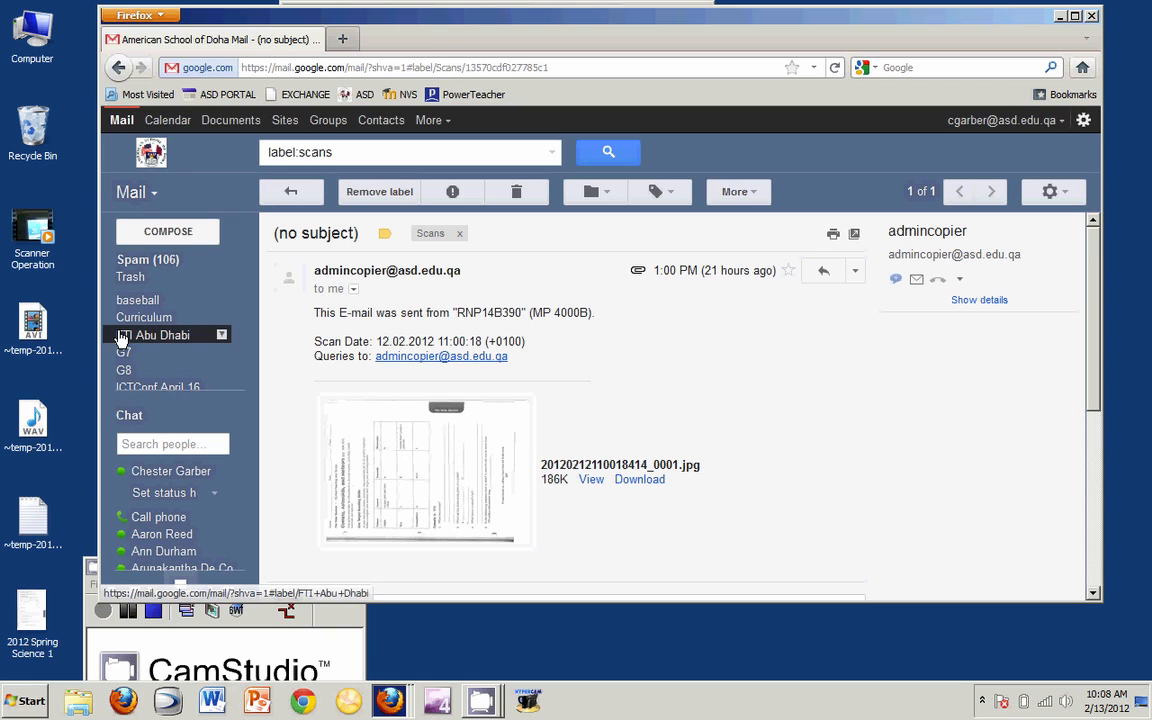
- Create a new blank document from the Google Docs home list
left_click(218, 125)
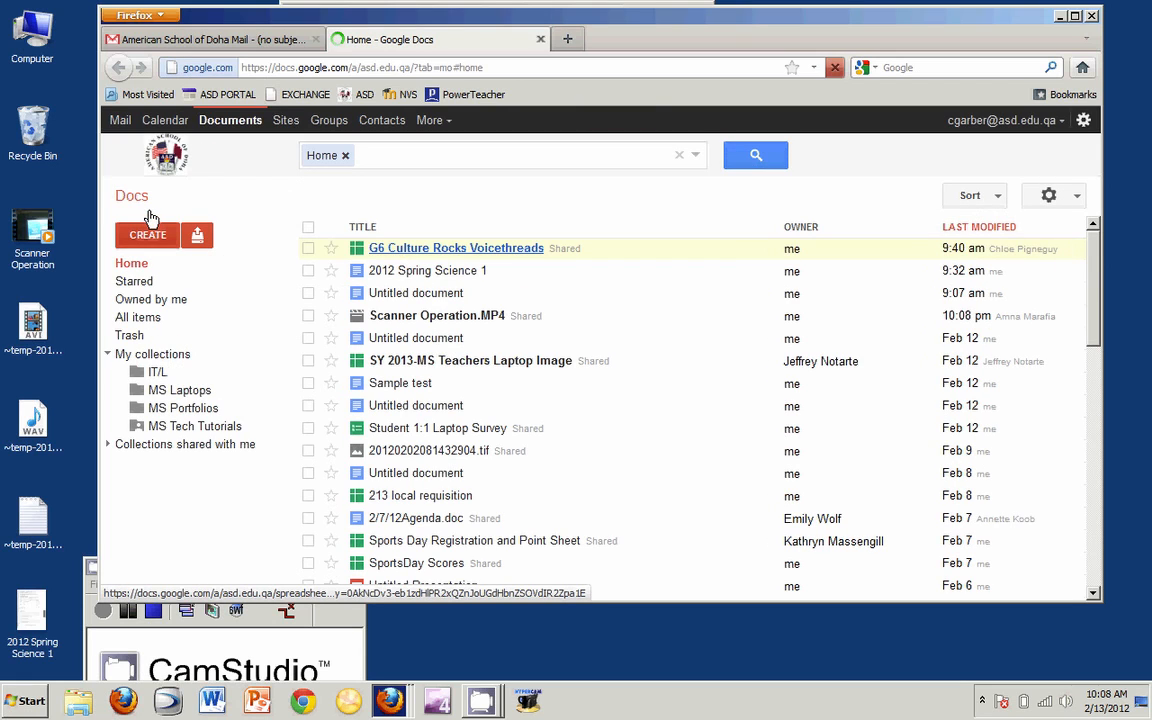
left_click(147, 234)
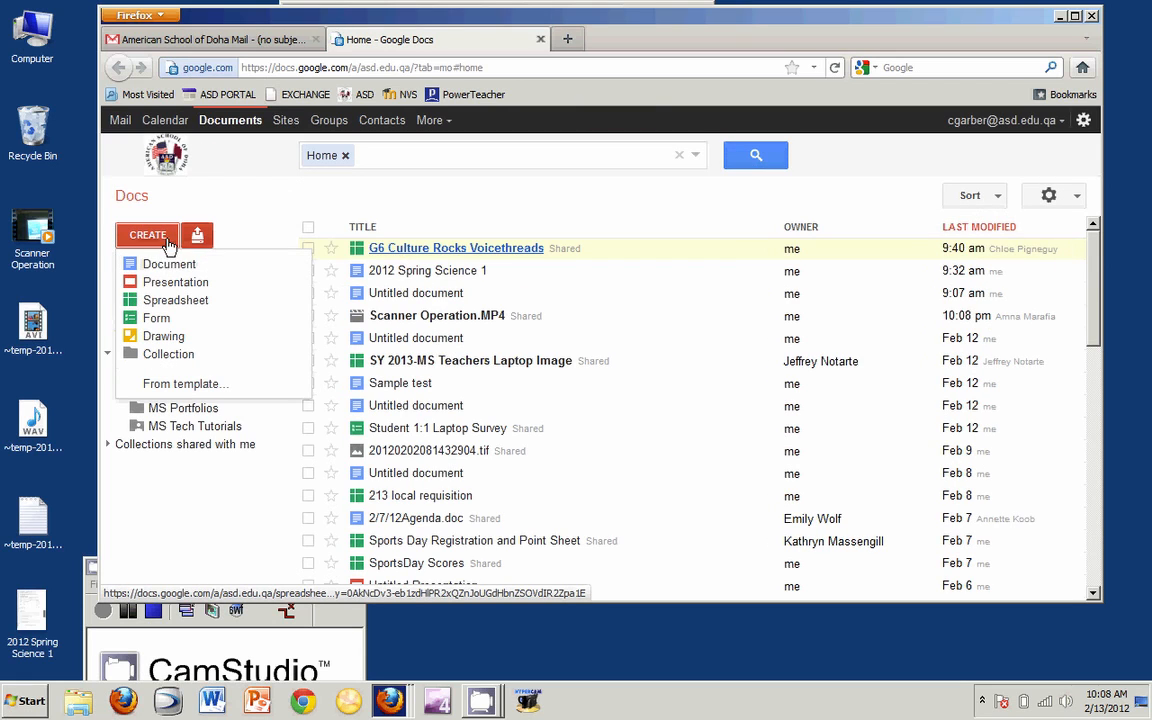
left_click(168, 264)
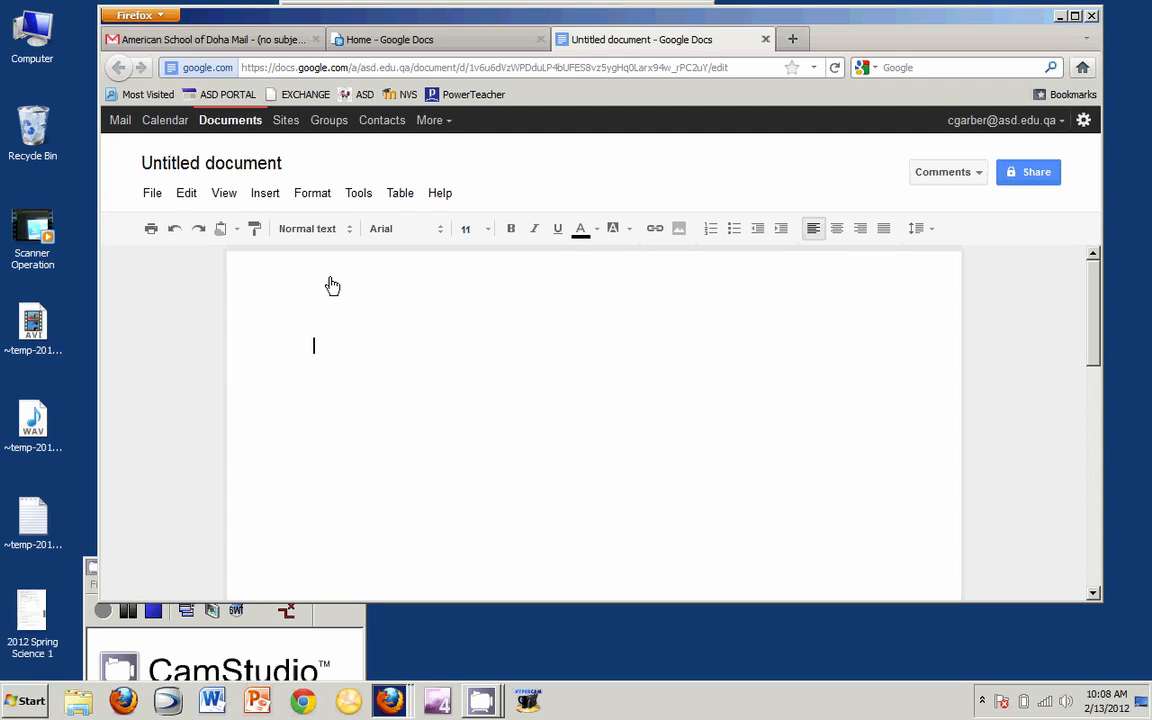
left_click(237, 175)
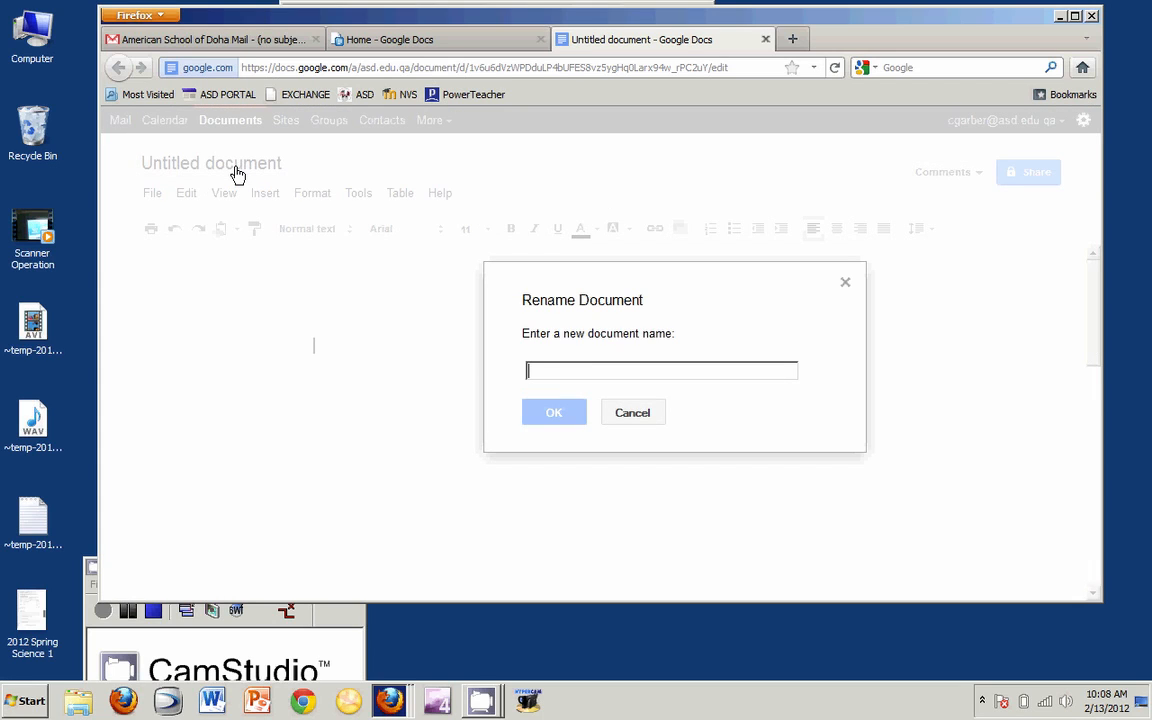
- Name the document '2012 Spring Science 1' and place the caret in its body
type("210")
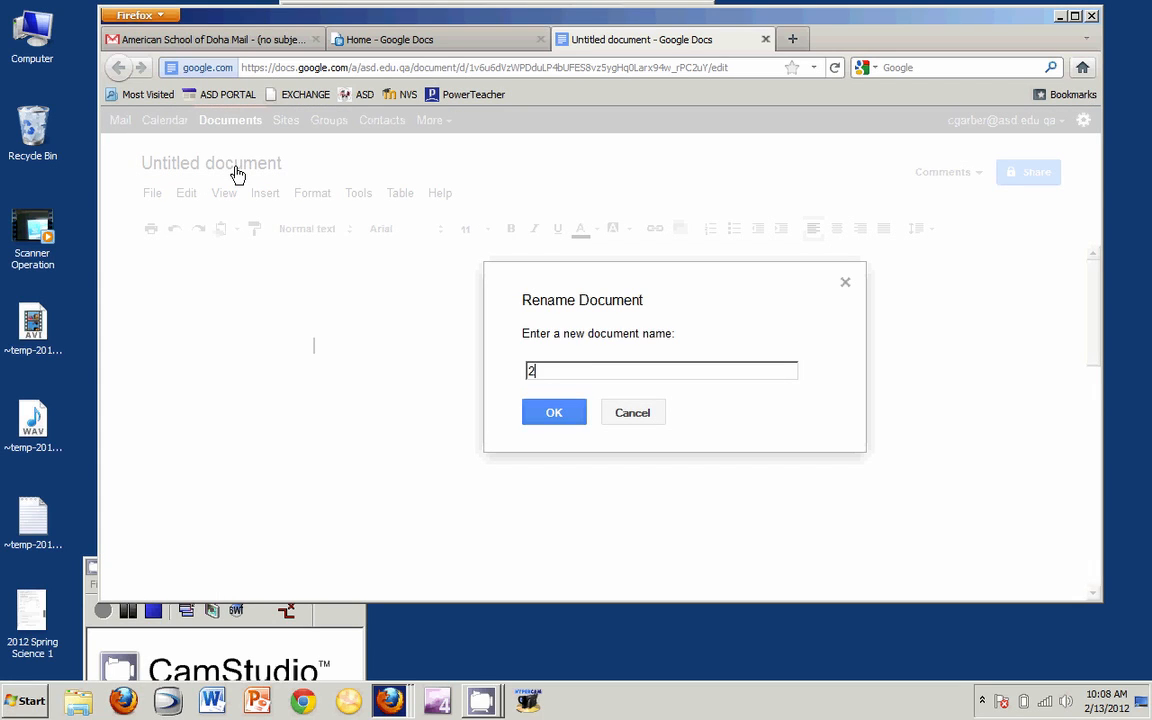
key("BackSpace")
key("BackSpace")
type("012 Spring Science 1")
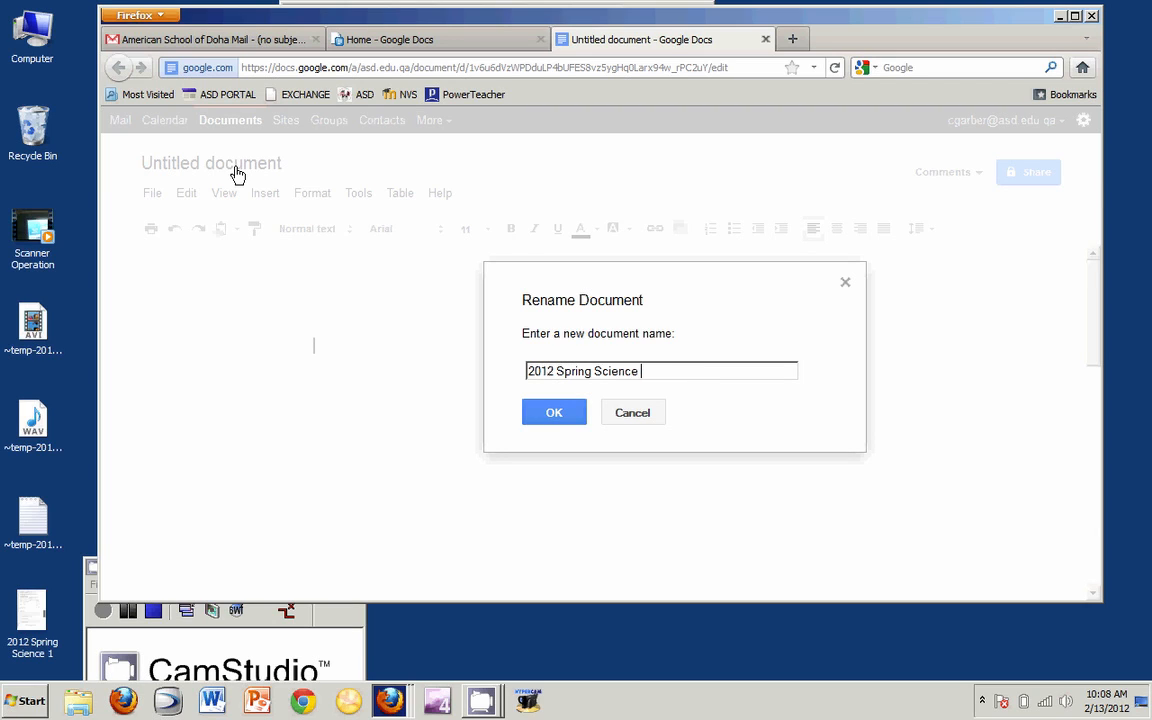
left_click(554, 413)
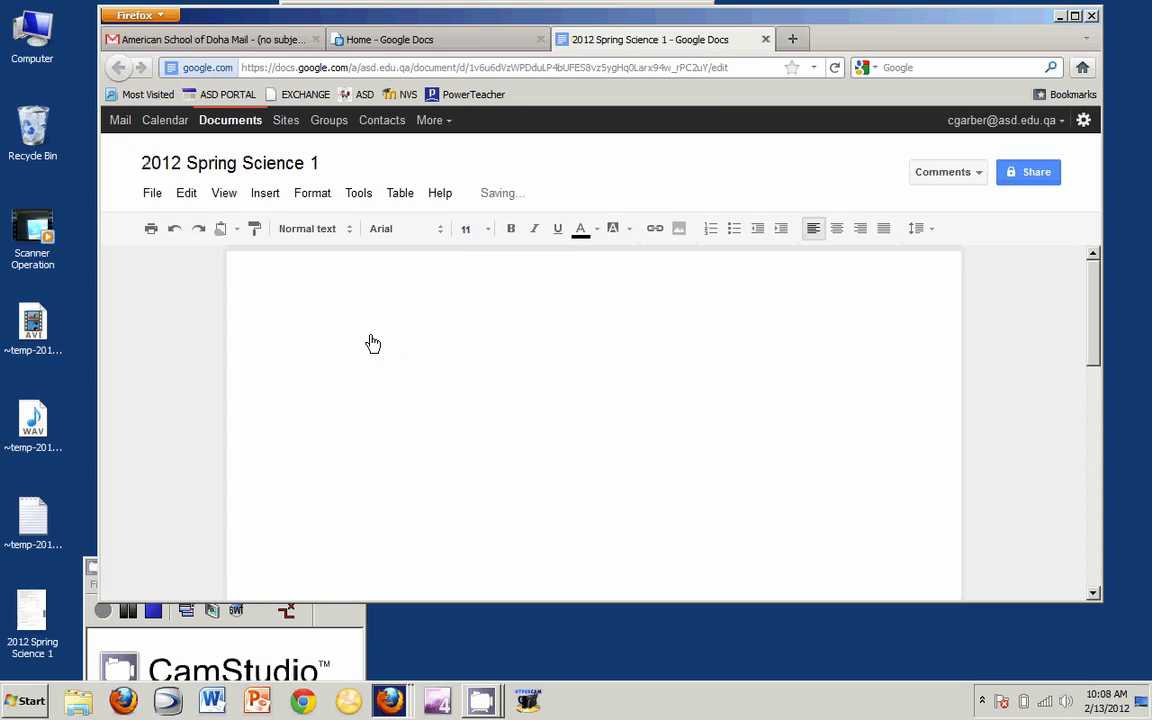
left_click(33, 612)
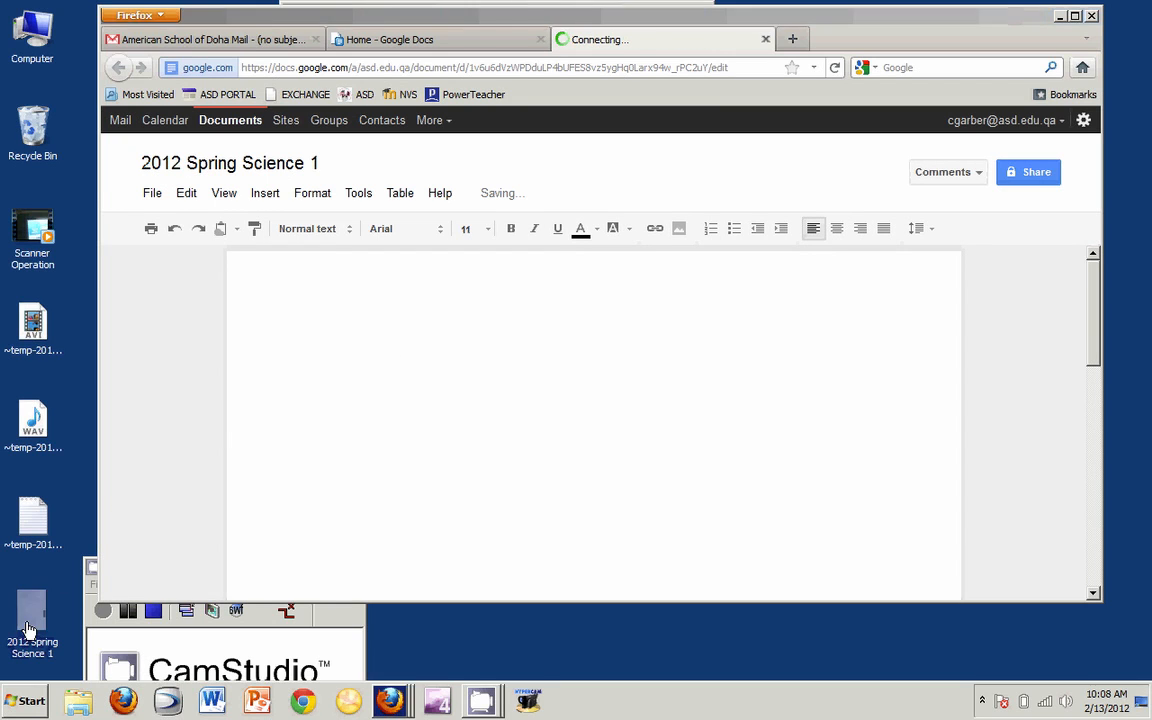
left_click(353, 341)
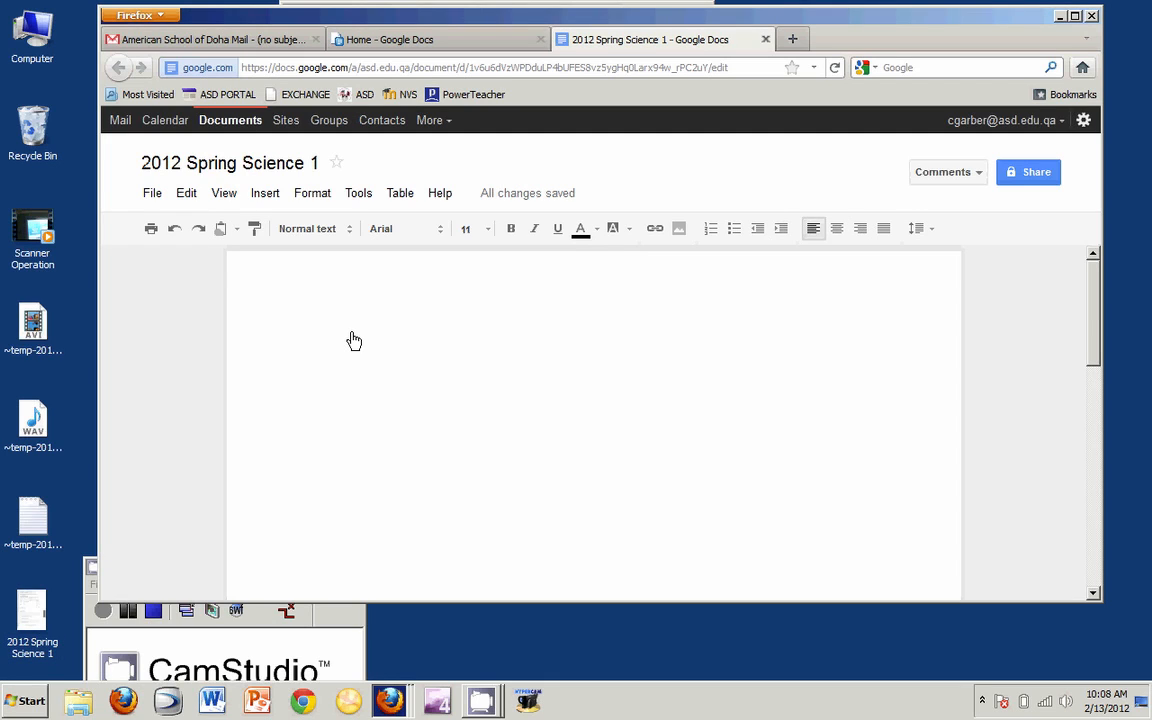
- Type the '2012 Spring Science 1' heading and shrink the worksheet image beneath it slightly
type("201")
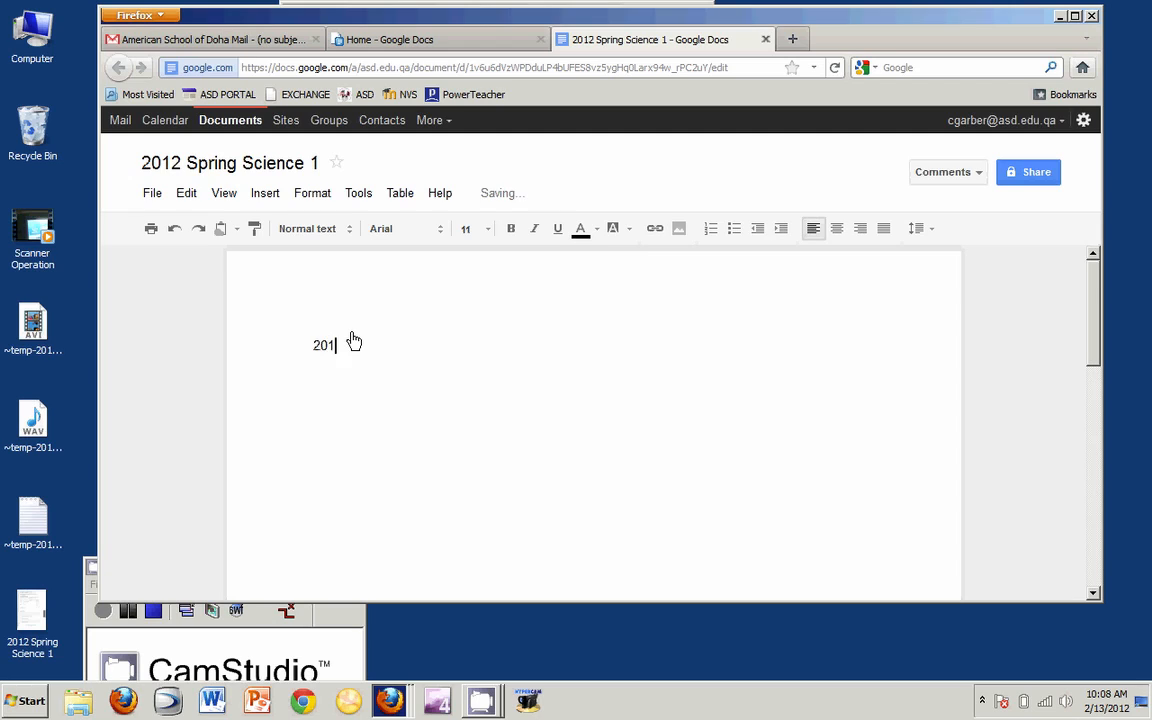
type("2 Spring Science 1")
key("Return")
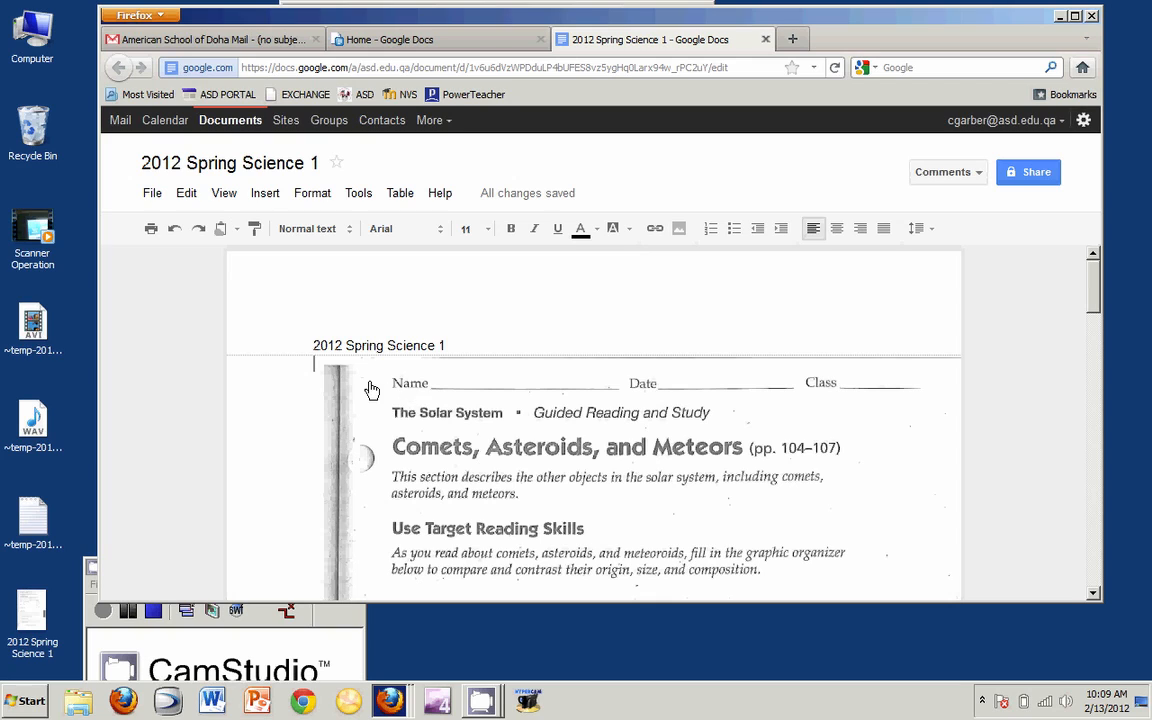
left_click(368, 388)
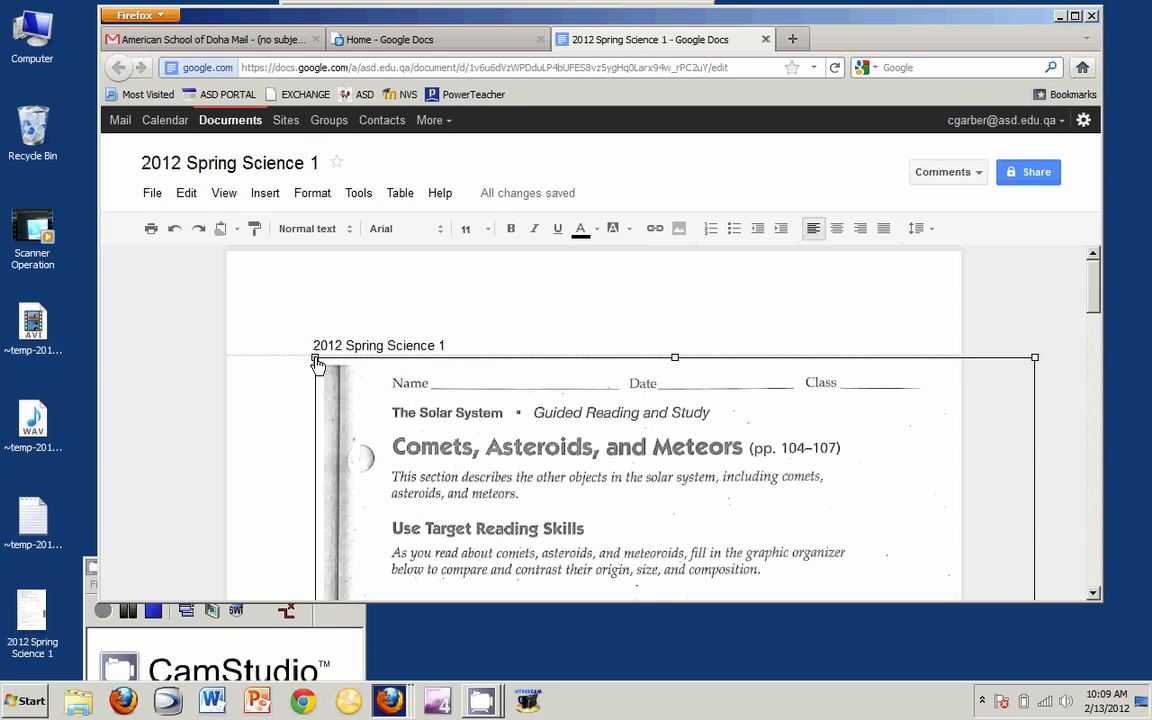
left_click_drag(316, 362, 384, 400)
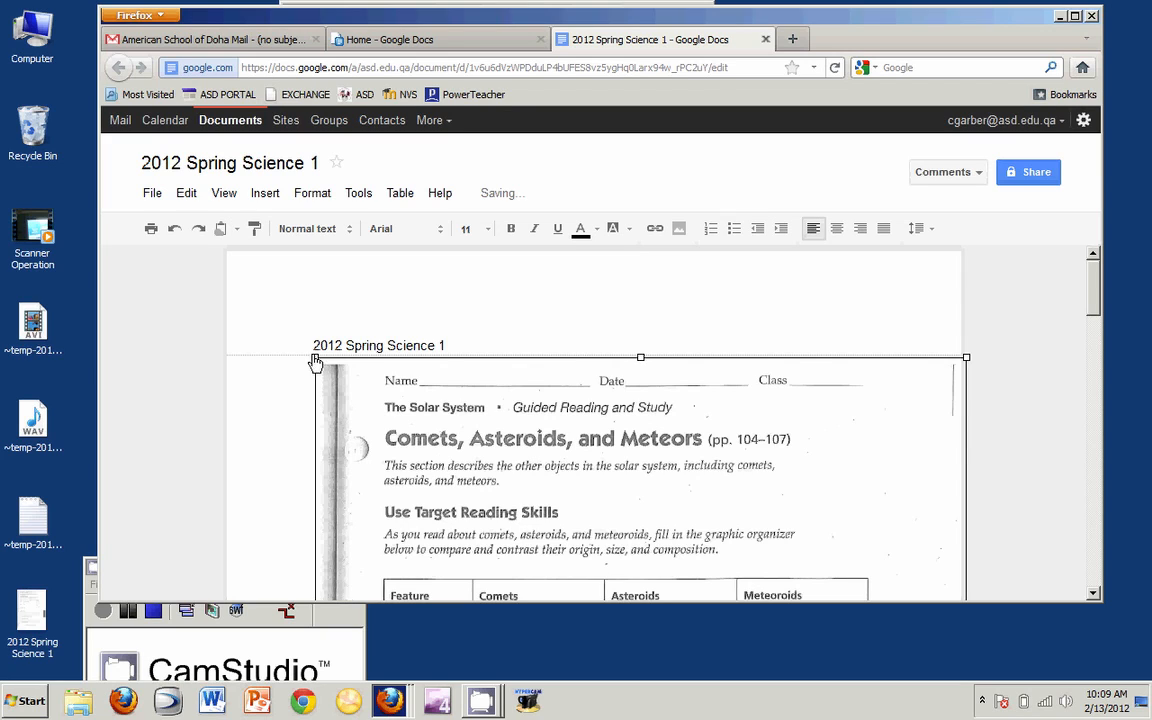
left_click_drag(316, 362, 370, 385)
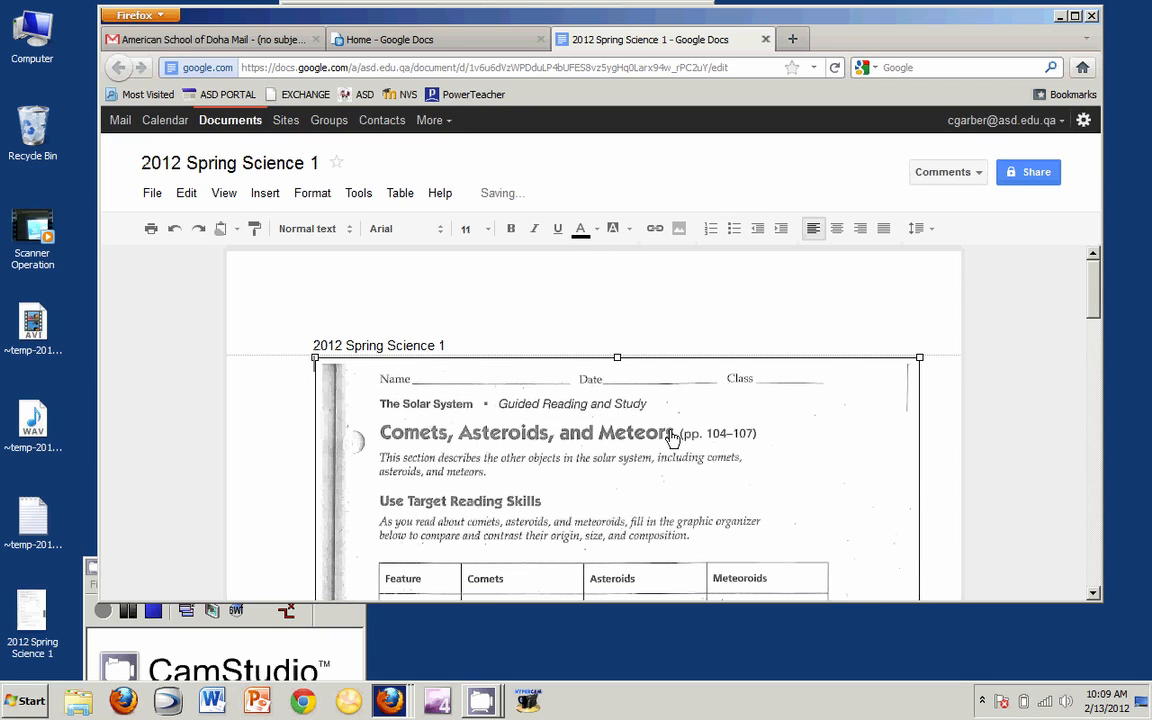
left_click(466, 349)
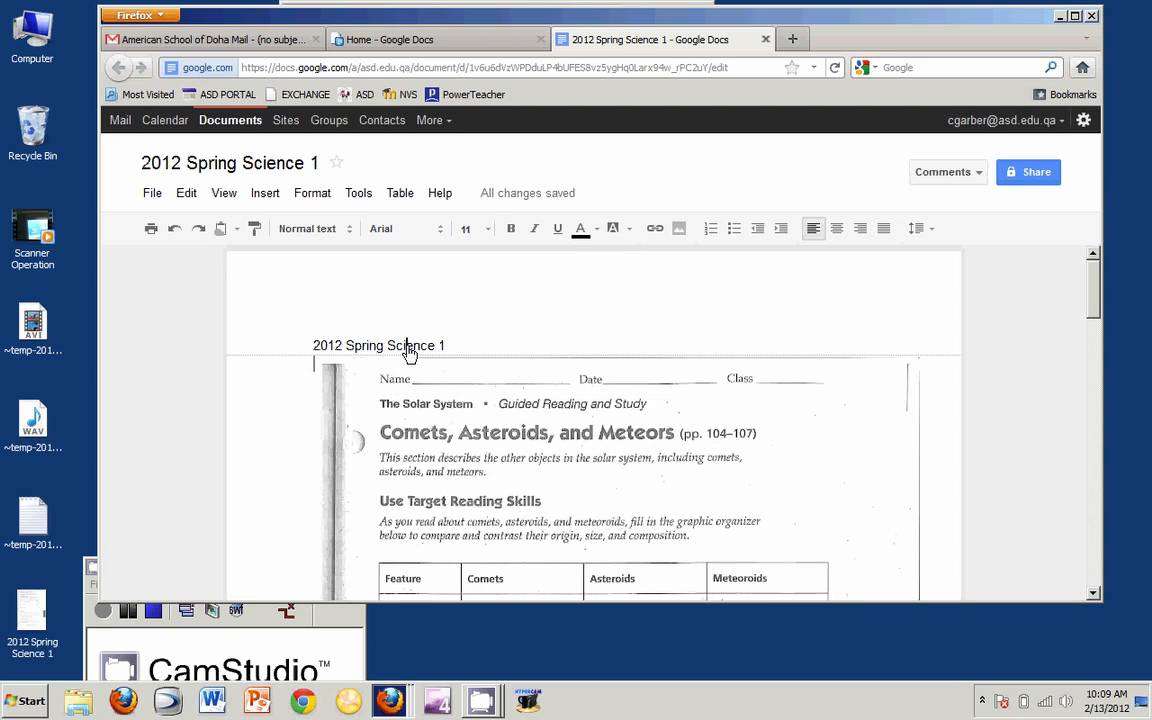
- Start a comment on the '1' in the title and widen the browser to show it
triple_click(376, 350)
left_click(480, 348)
left_click_drag(388, 352, 441, 353)
left_click(441, 352)
left_click(276, 198)
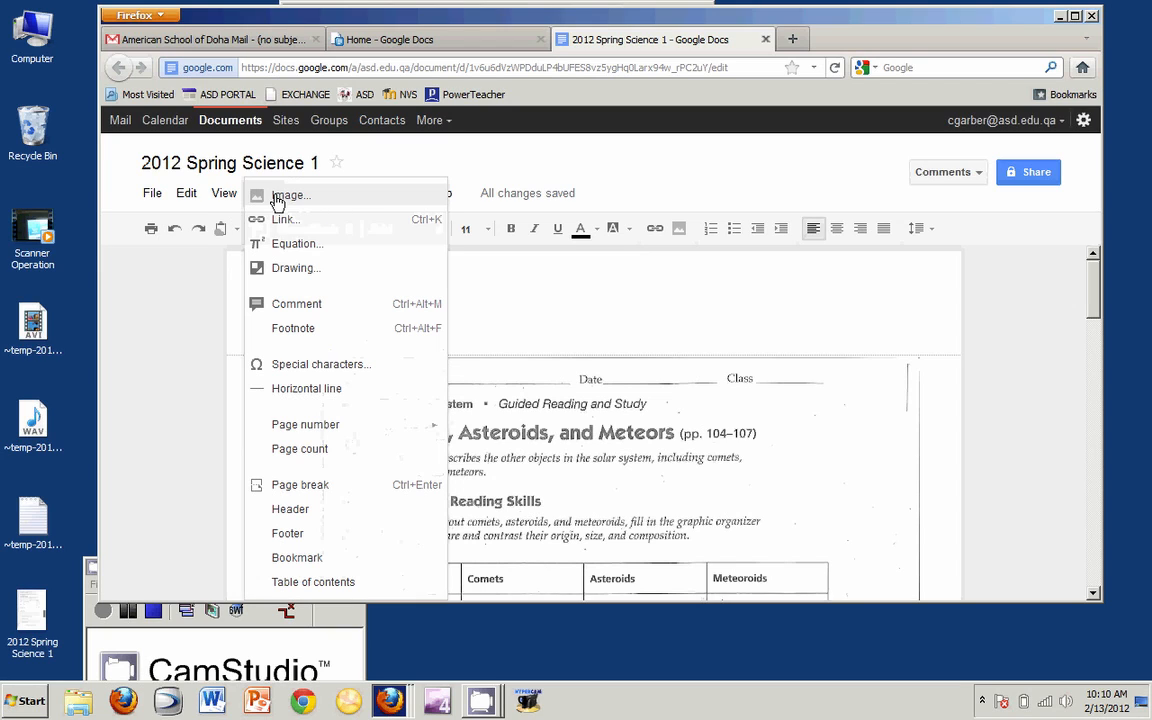
left_click(308, 310)
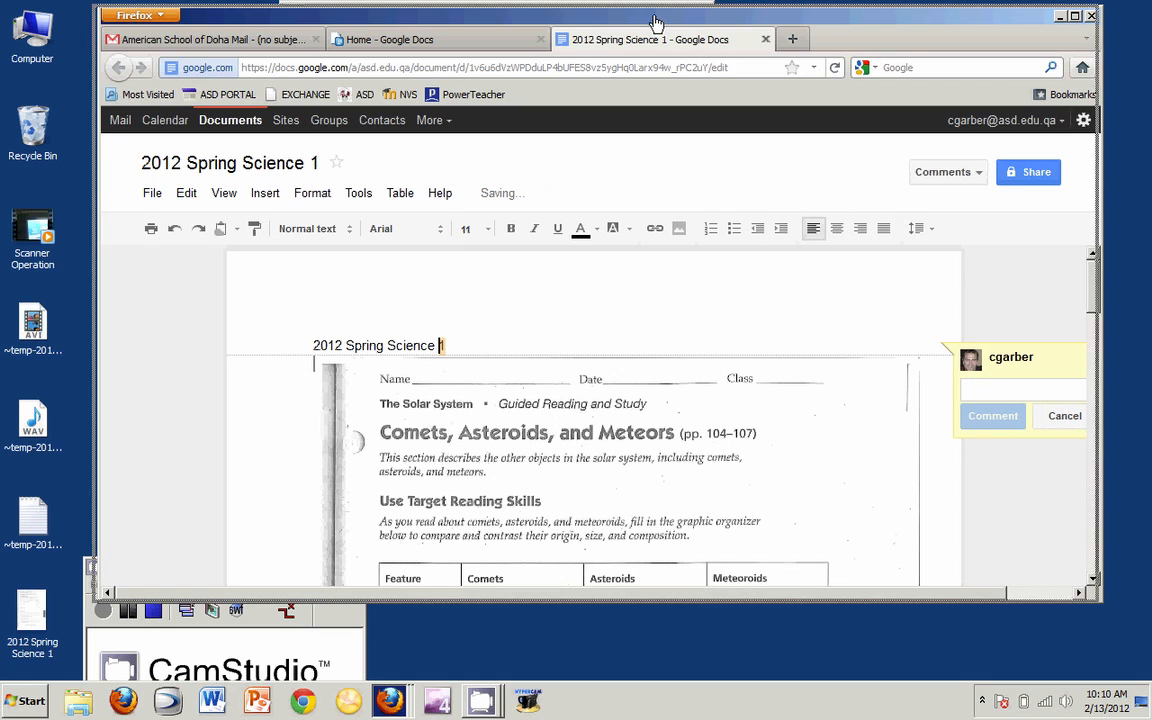
left_click_drag(655, 20, 594, 20)
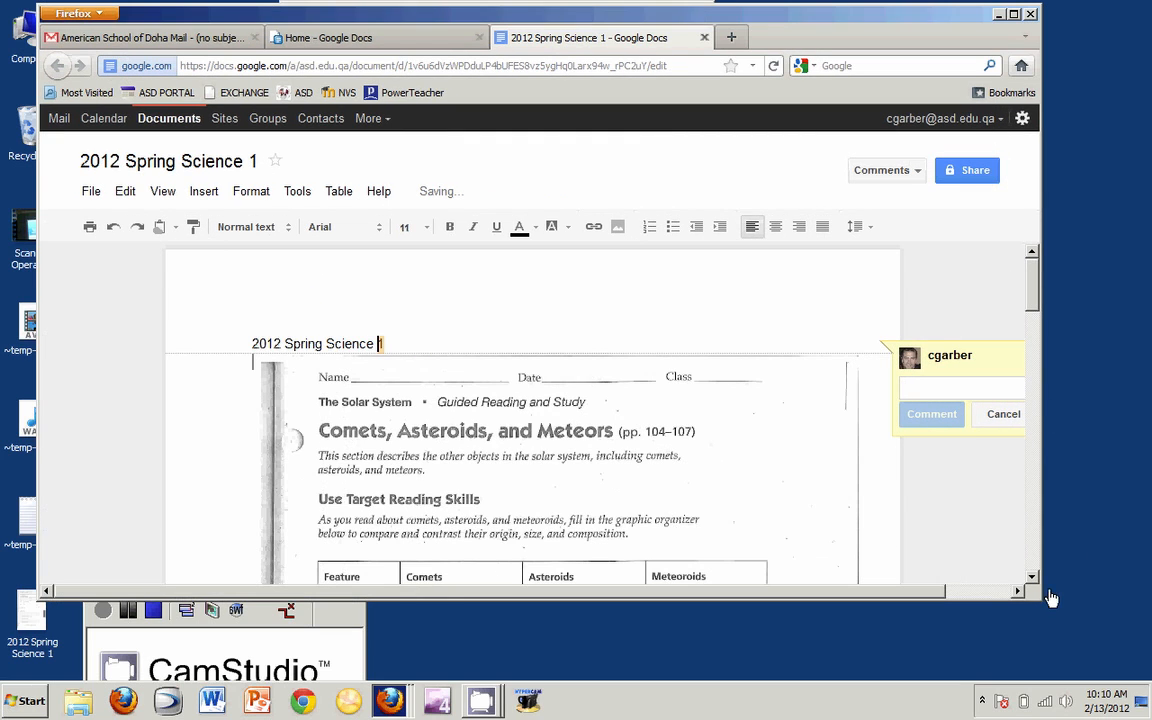
left_click_drag(1041, 604, 1140, 602)
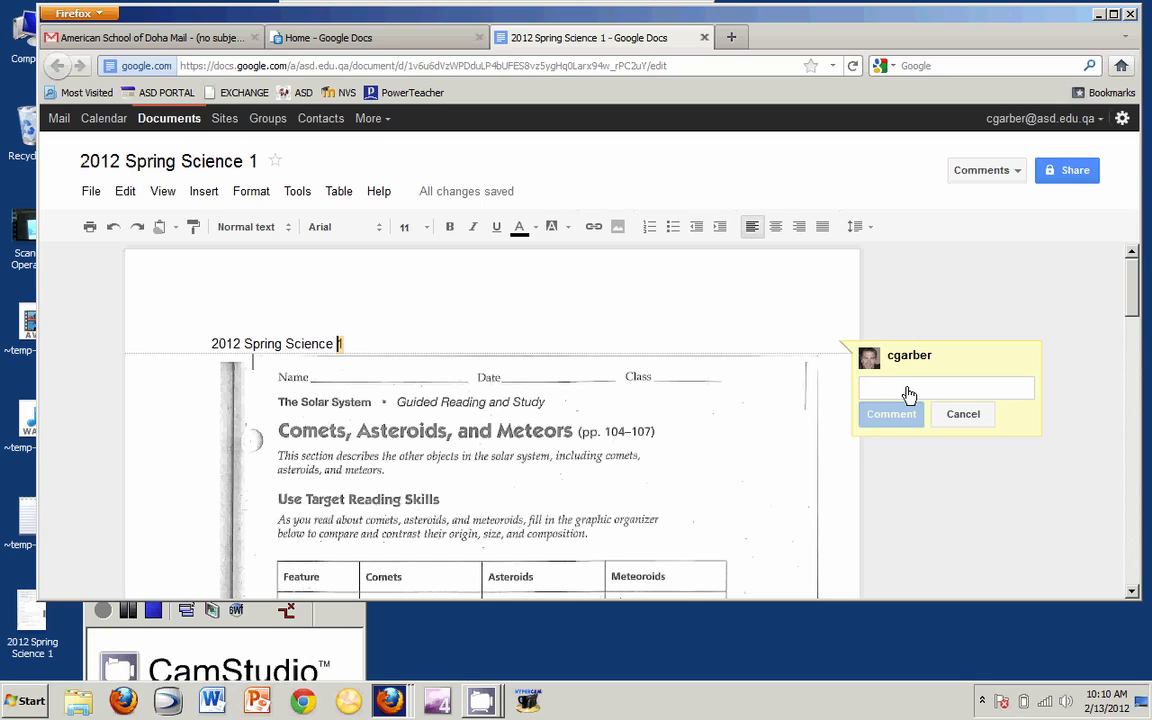
- Post the comment that the document shows how well I can scan and upload a .jpg file
type("I chose this cocument bec")
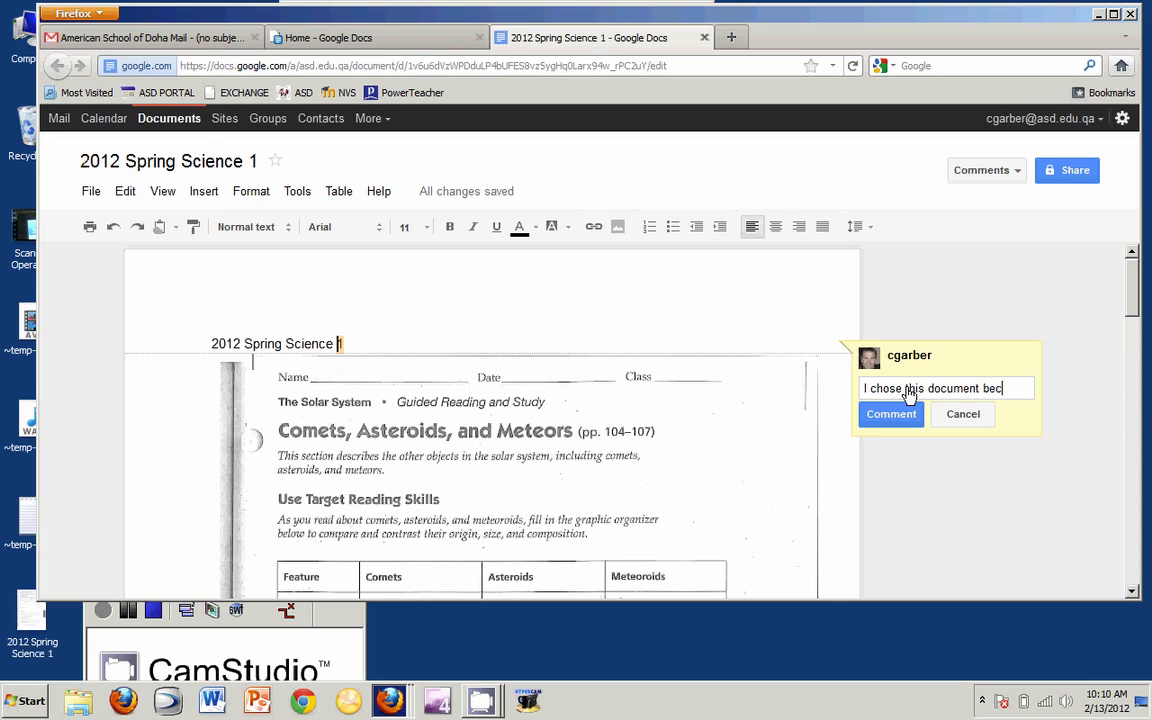
type("ause")
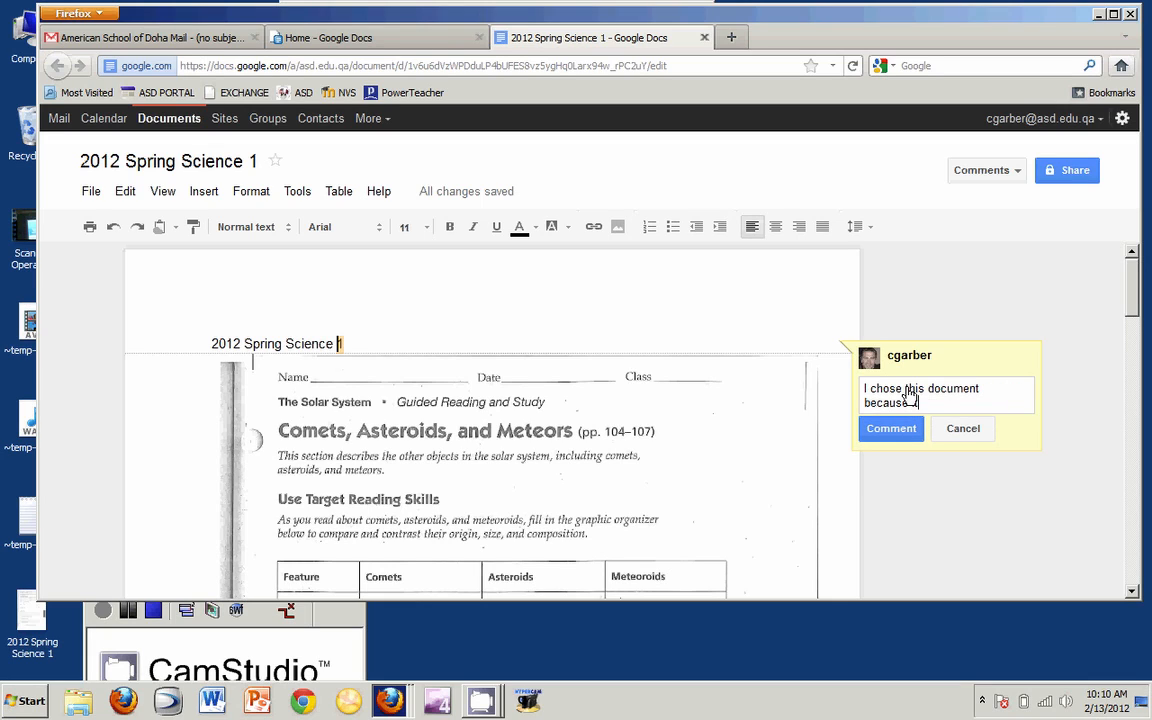
type(" it shows how well I can sc")
key("BackSpace")
key("BackSpace")
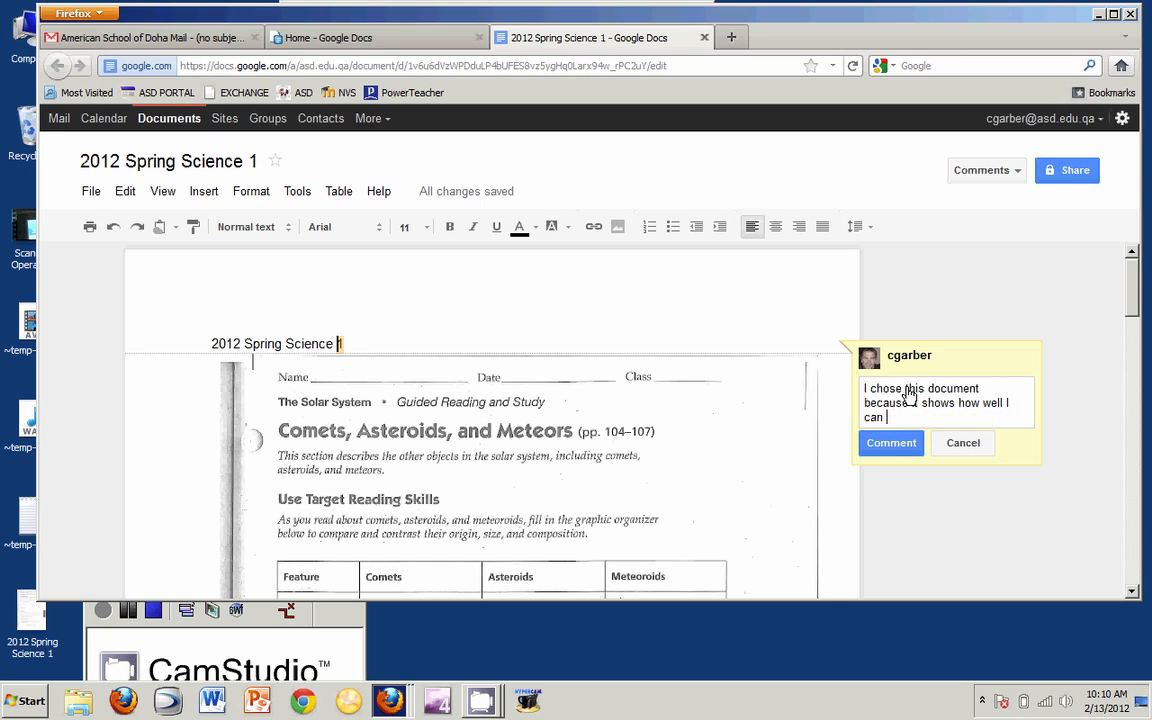
type("scan and upload a .")
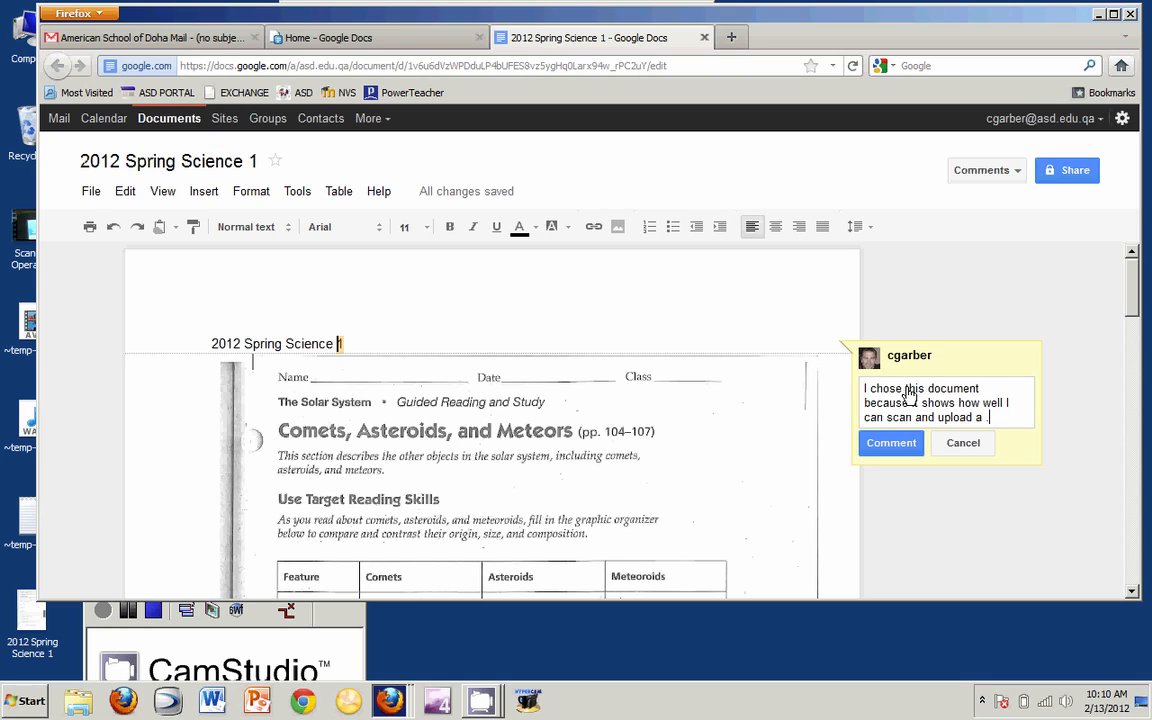
type("jpg file from the scanner,")
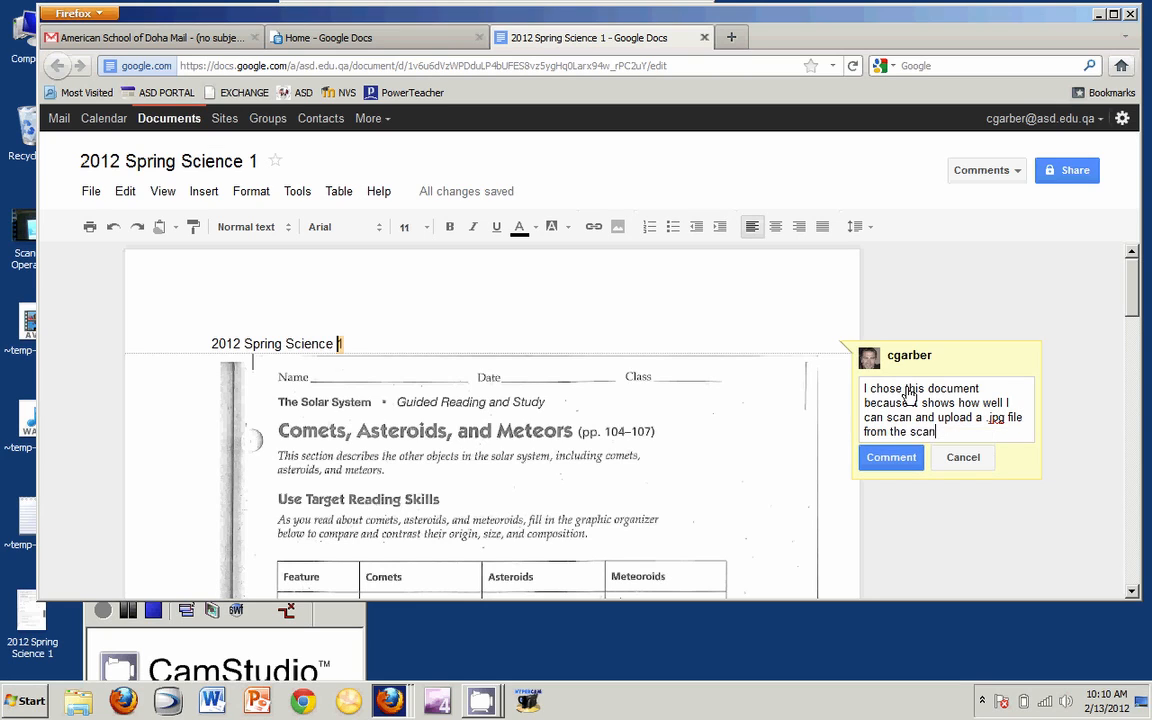
key("BackSpace")
key("BackSpace")
type(".")
left_click(891, 460)
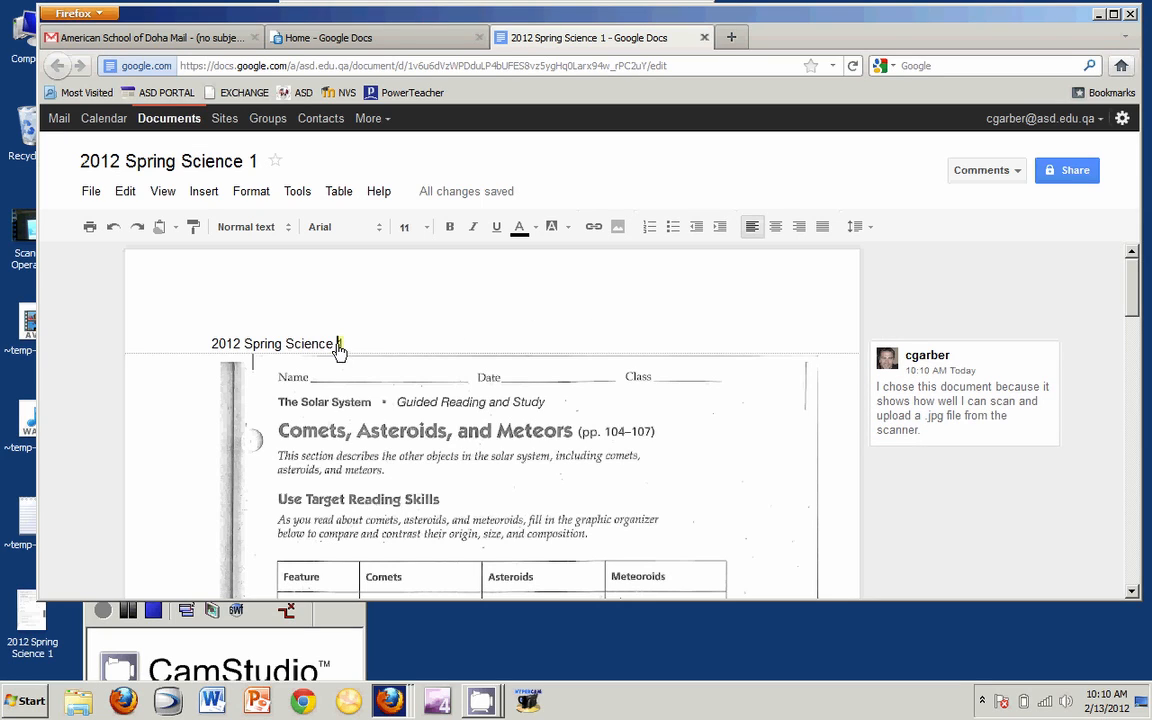
key("BackSpace")
key("BackSpace")
- Comment on 'Spring': 'This document shows that I am energetic because I did it all by myself!'
left_click(268, 345)
left_click(204, 191)
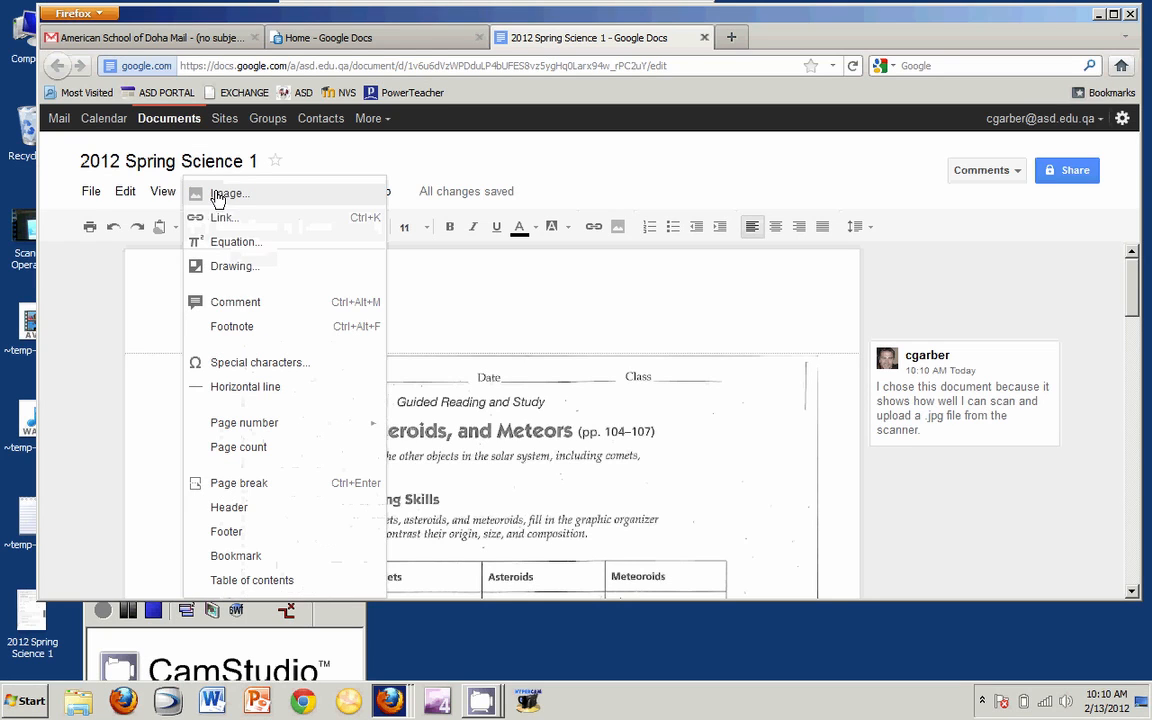
left_click(251, 305)
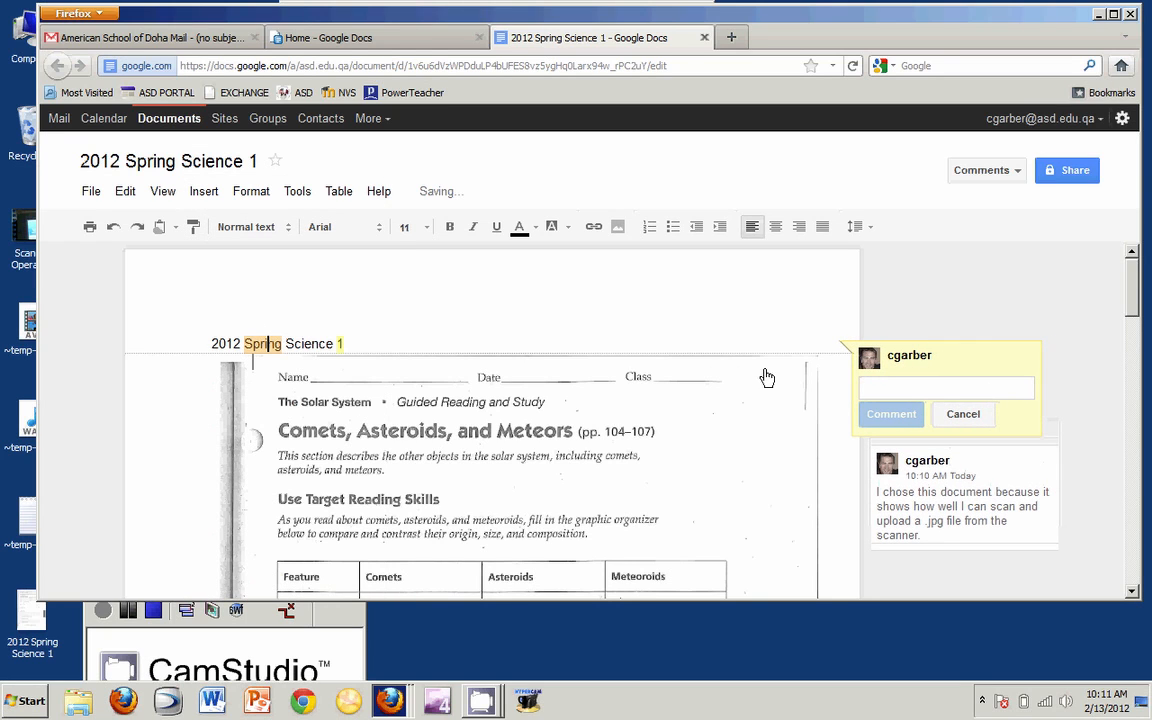
type("I")
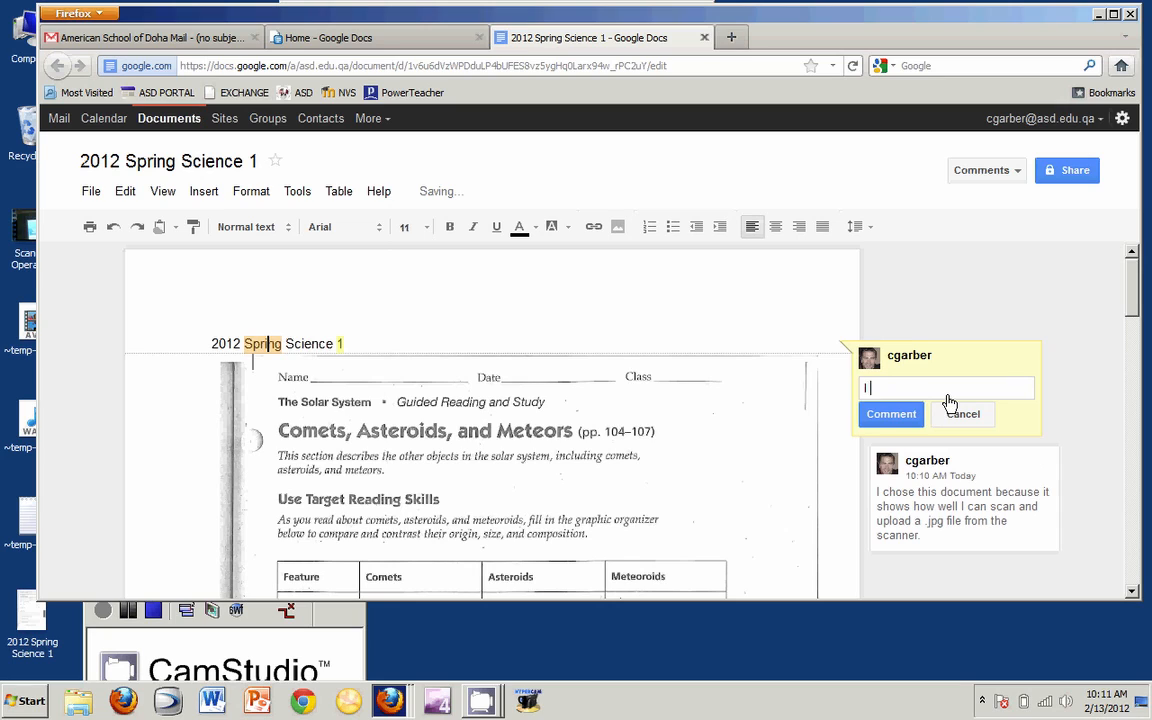
type(" like this word.")
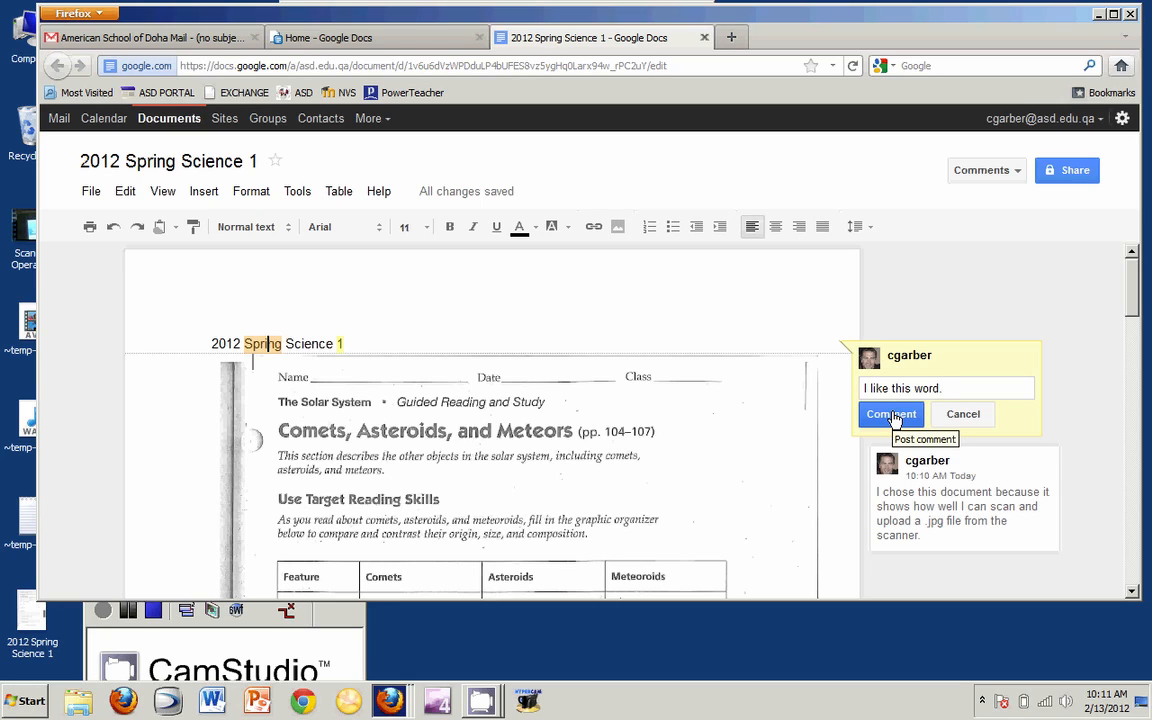
key("BackSpace")
key("BackSpace")
key("BackSpace")
key("BackSpace")
key("BackSpace")
key("BackSpace")
key("BackSpace")
key("BackSpace")
key("BackSpace")
key("BackSpace")
key("BackSpace")
key("BackSpace")
key("BackSpace")
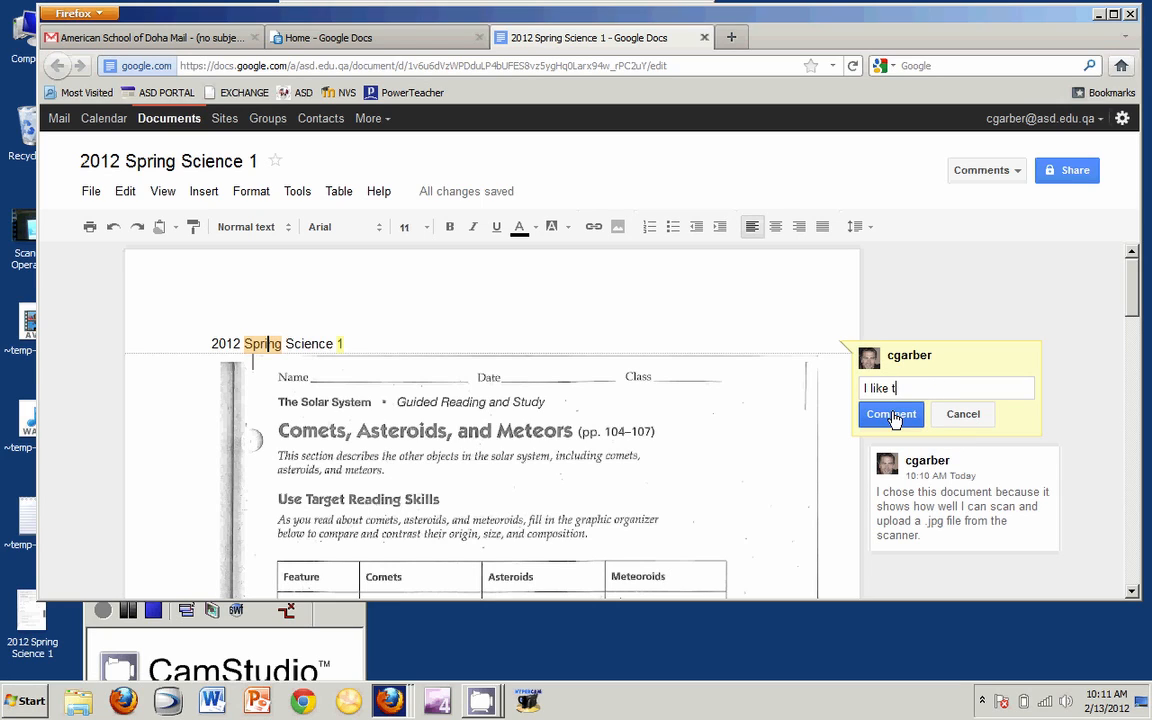
key("BackSpace")
key("BackSpace")
key("BackSpace")
key("BackSpace")
type("This document")
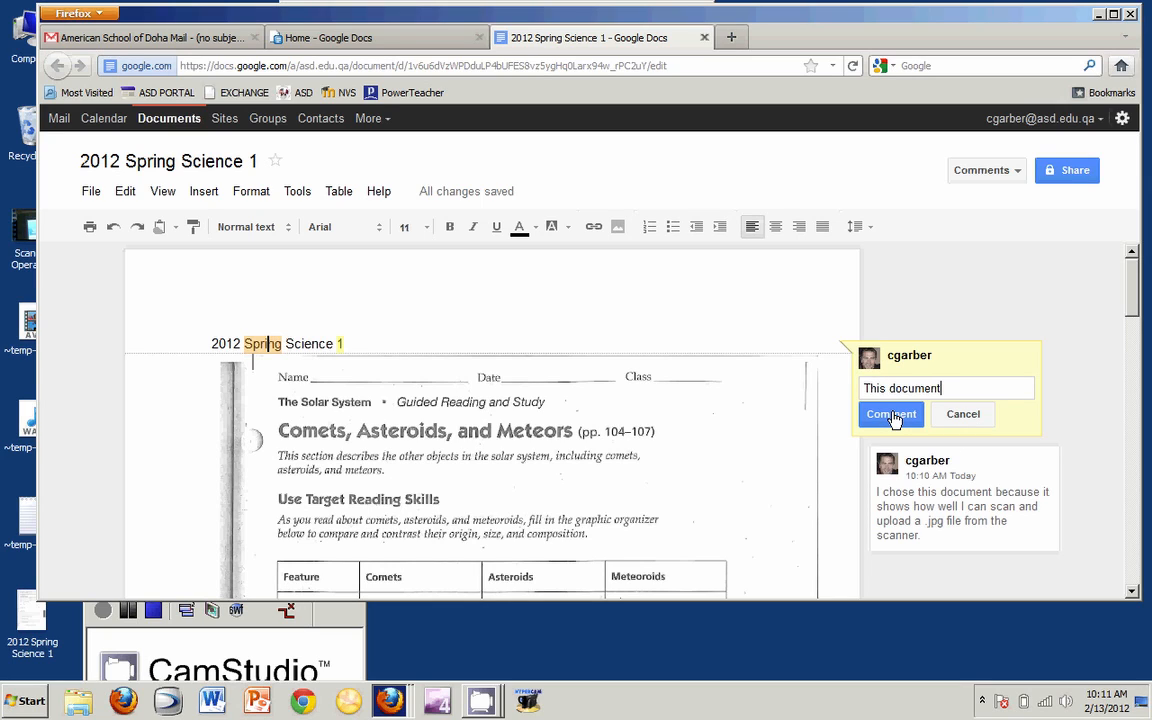
type(" shows that I am ")
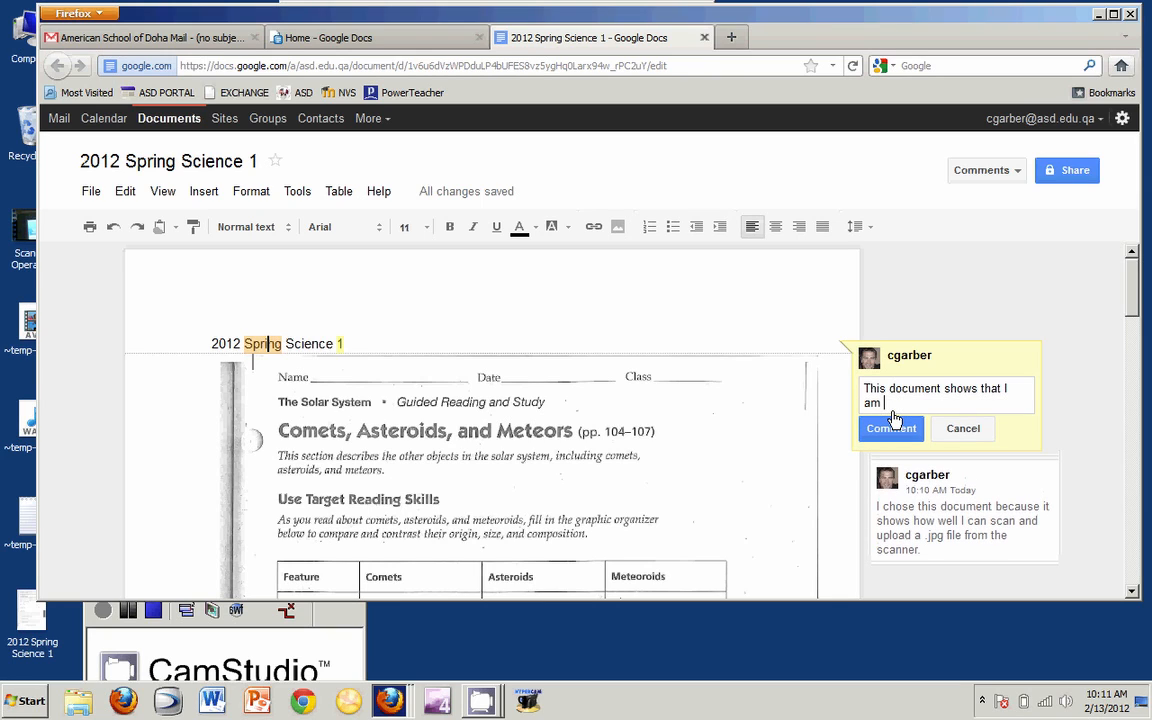
type("energeticv")
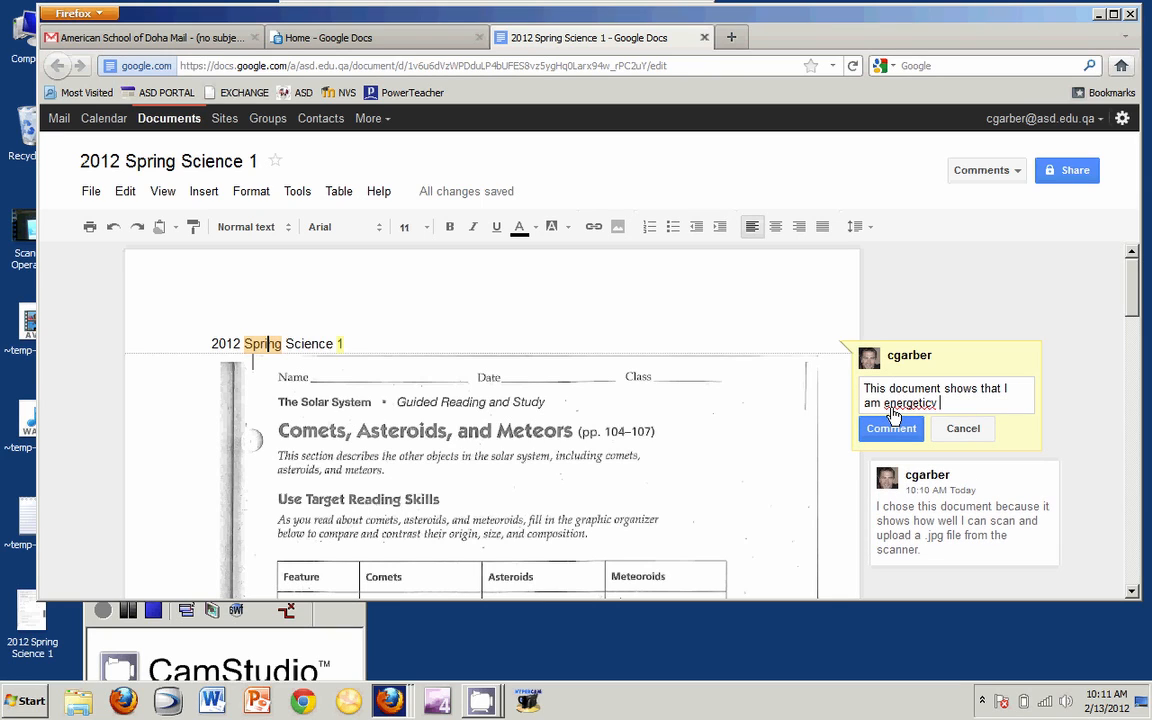
key("BackSpace")
type("because I did it all by my")
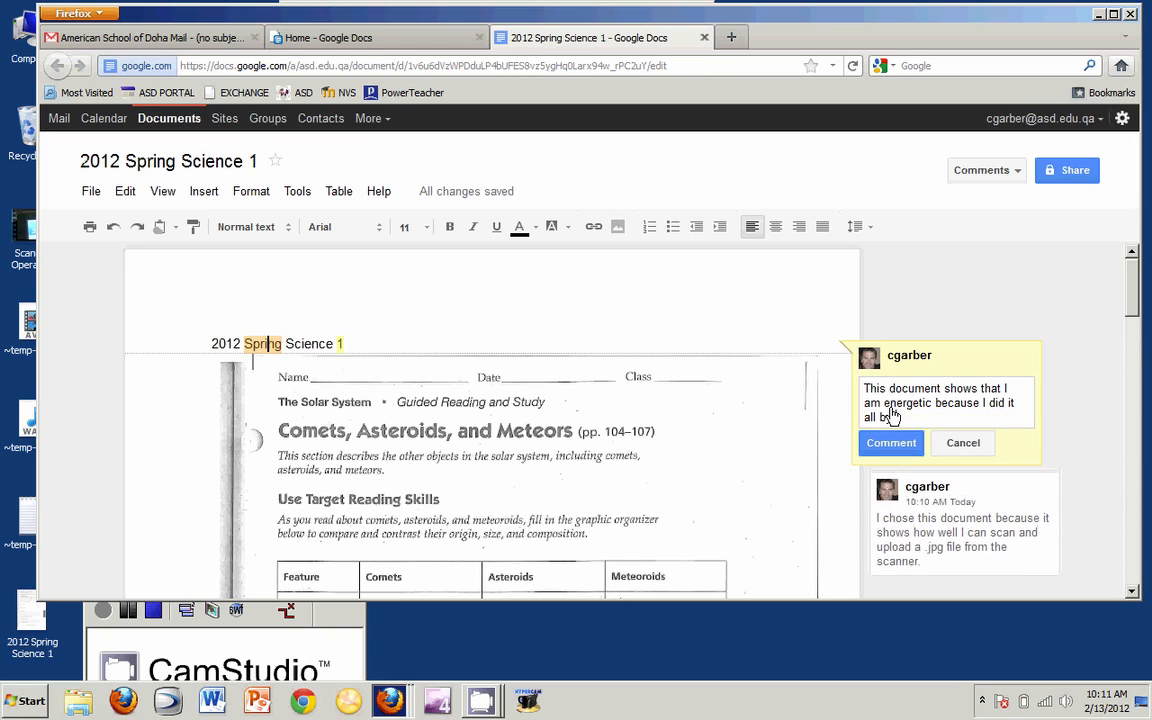
type("self!")
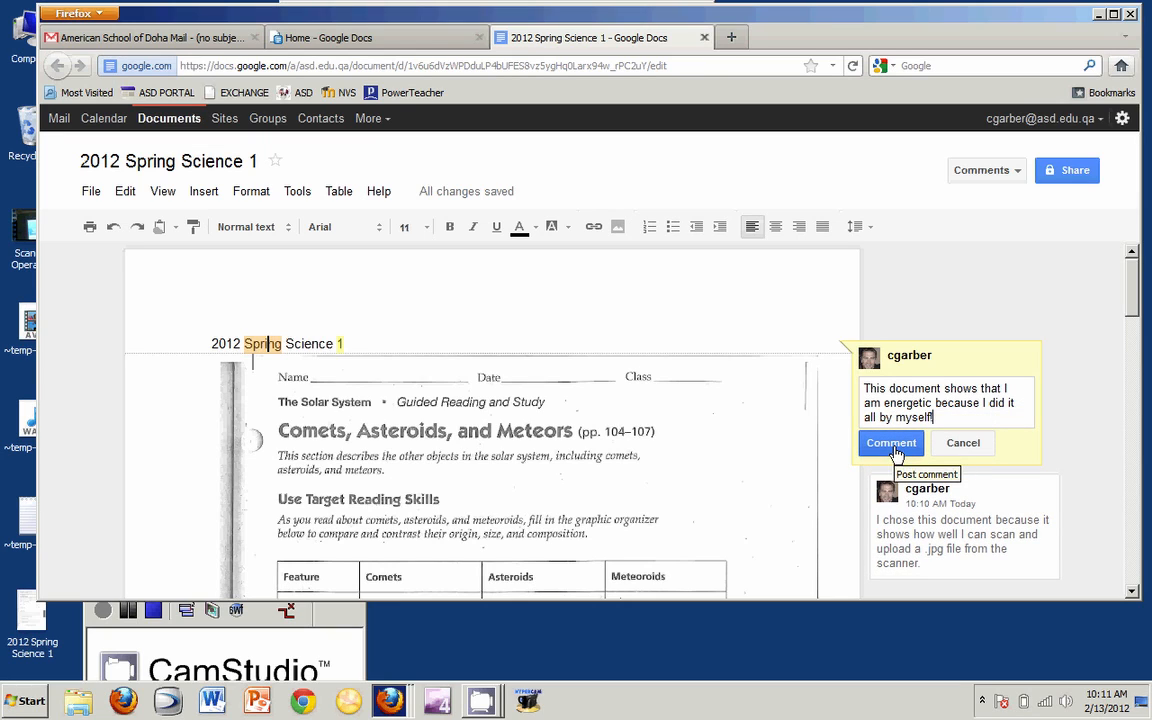
left_click(896, 451)
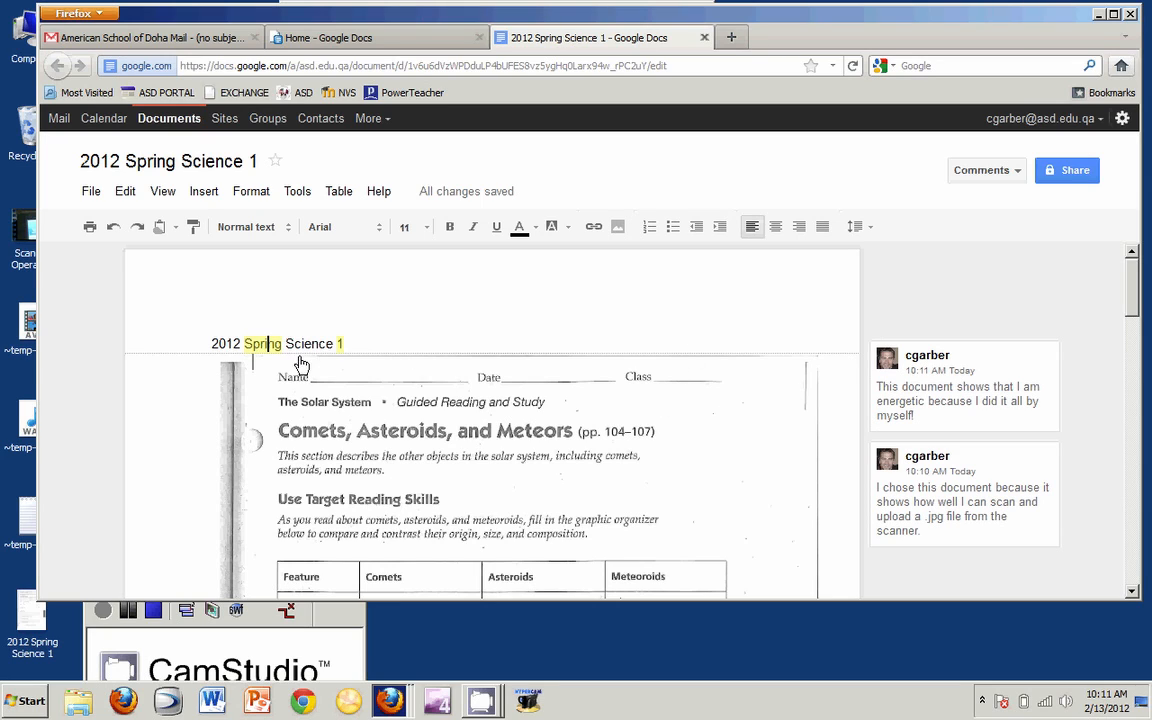
- Select the worksheet image and open a new comment box for it
left_click(398, 458)
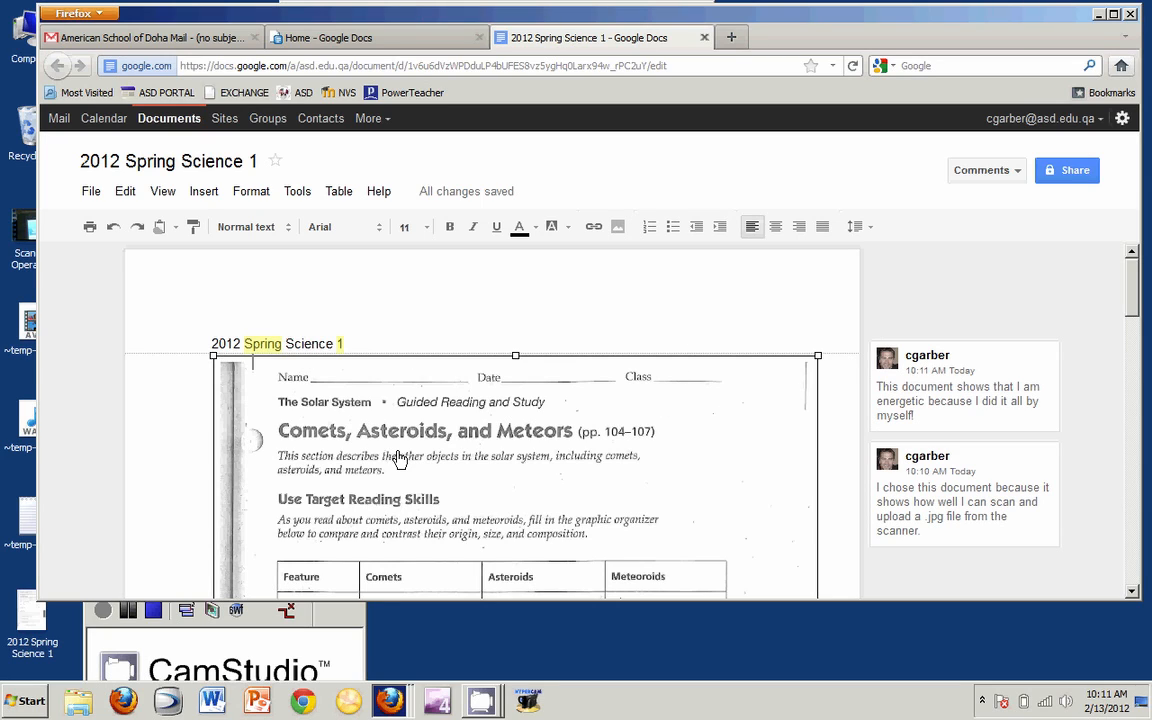
left_click(205, 192)
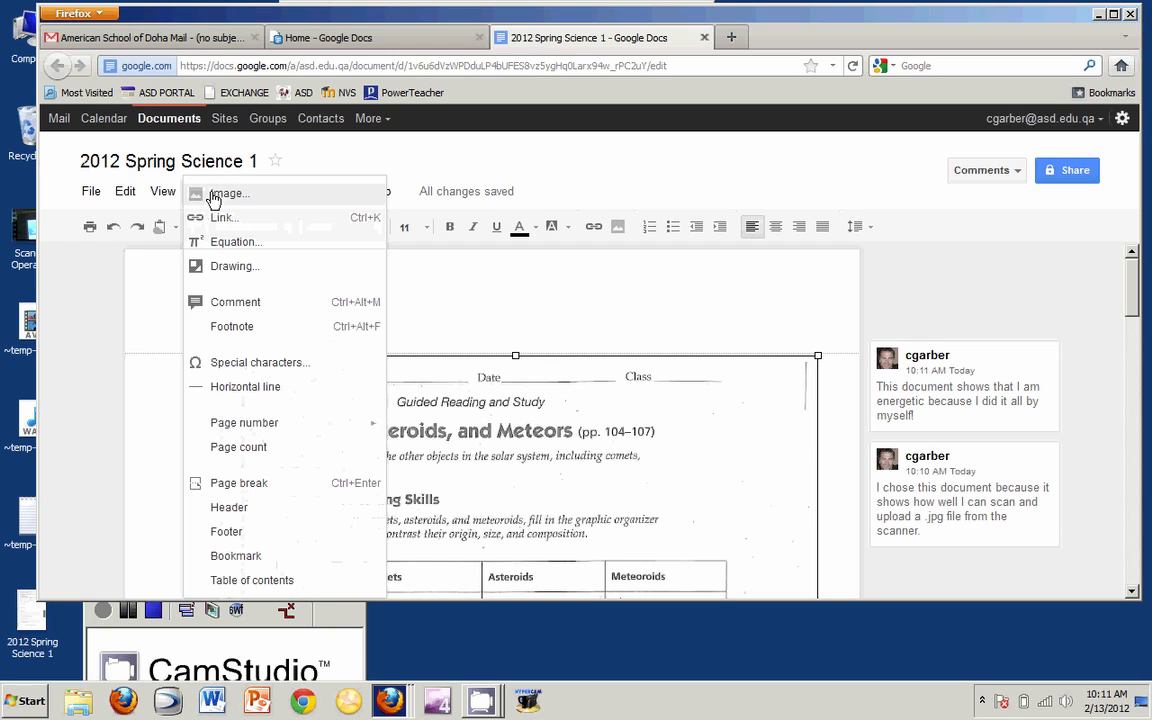
left_click(236, 302)
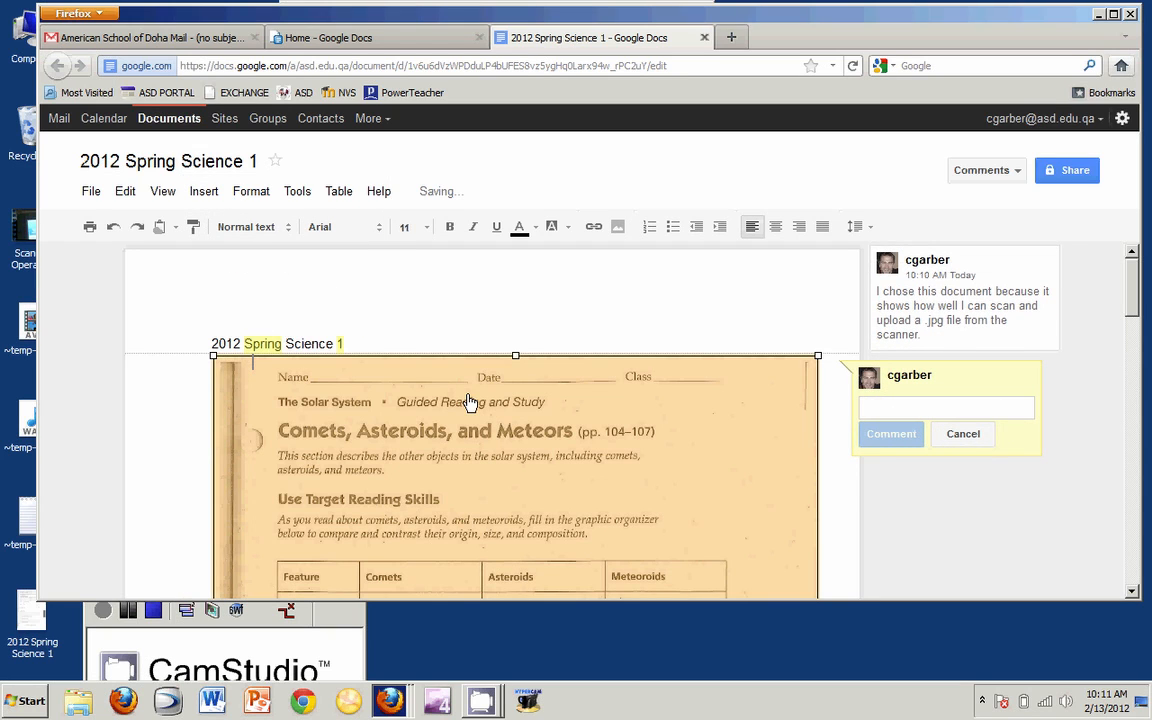